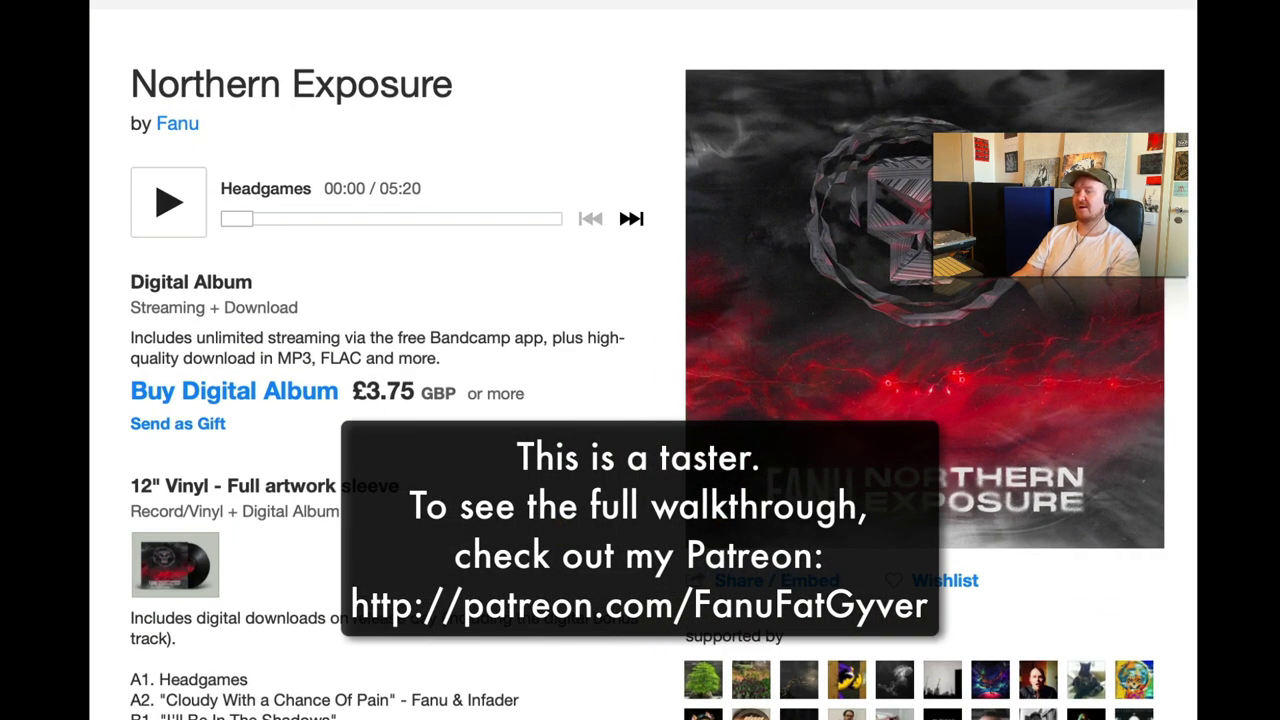
# Switch from the Bandcamp album page to the Headgames-v6_video arrangement in Ableton Live.
pyautogui.press('super+Tab')
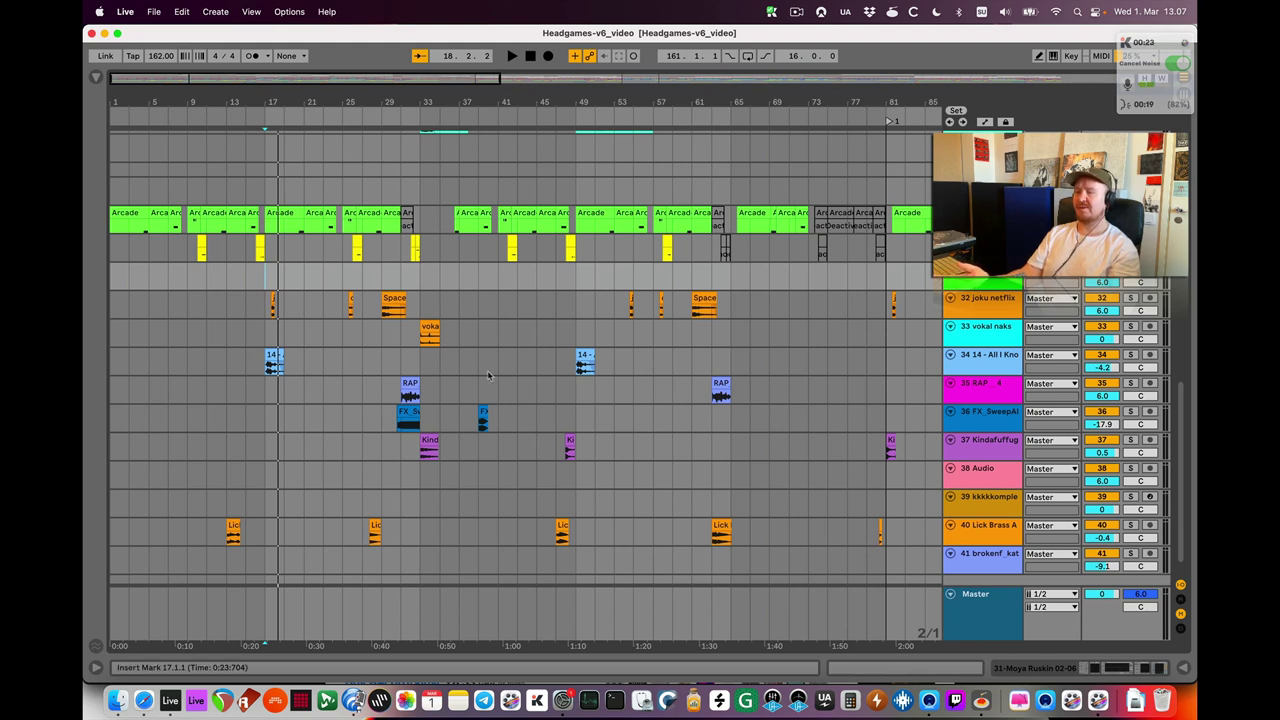
# Scroll up to the drum tracks, rezoom the timeline on the early bars, and set the start at bar 17.
pyautogui.scroll(5, 488, 376)
pyautogui.scroll(10, 488, 375)
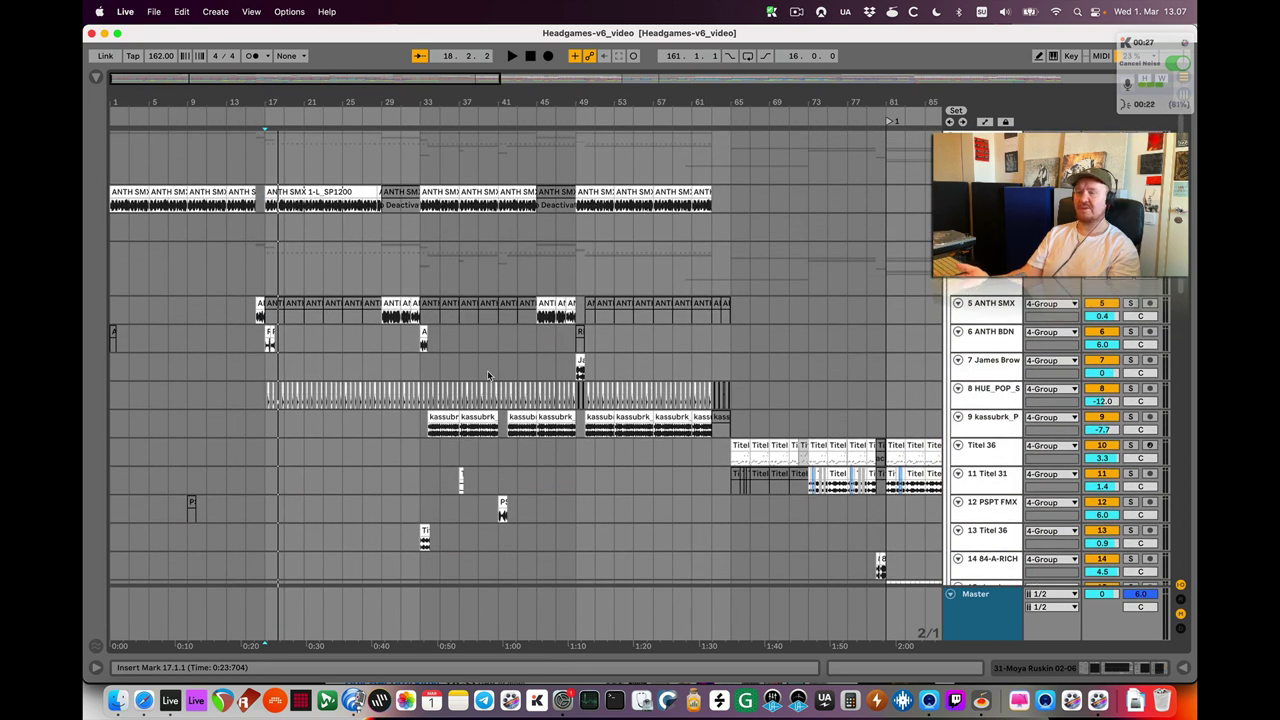
pyautogui.press('-')
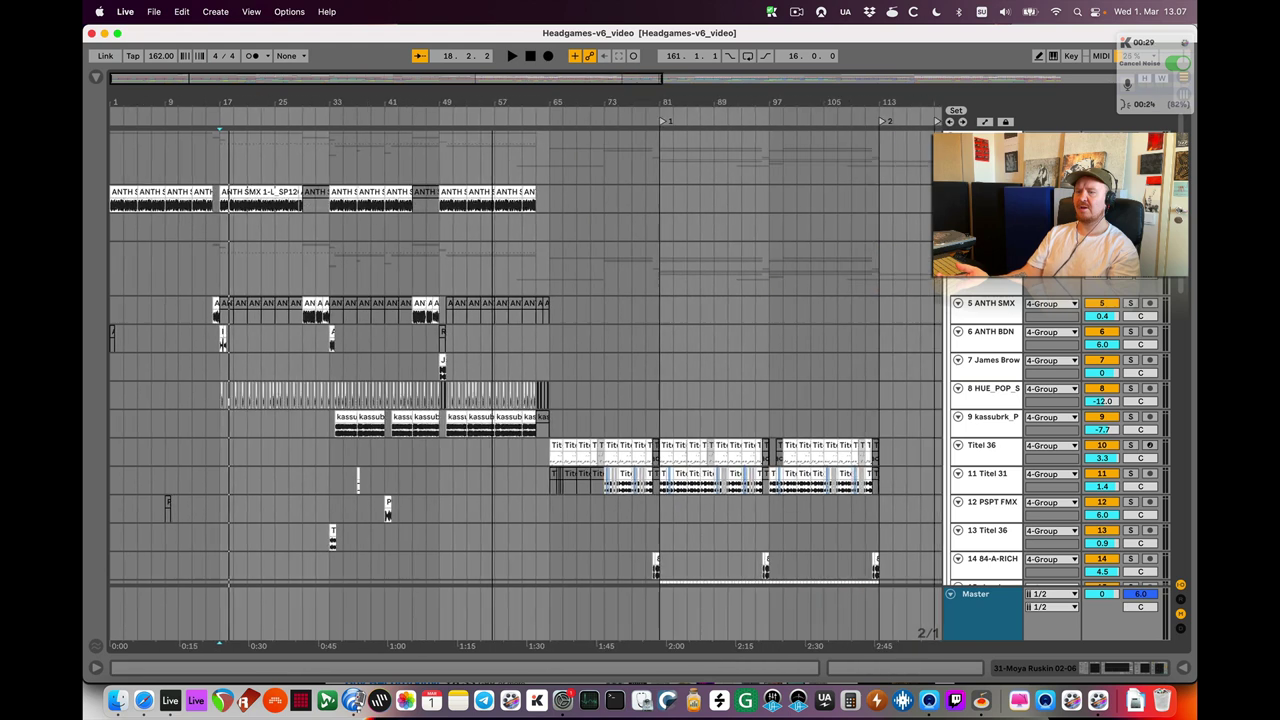
pyautogui.moveTo(436, 97)
pyautogui.mouseDown()
pyautogui.moveTo(436, 86)
pyautogui.moveTo(436, 97)
pyautogui.mouseUp()
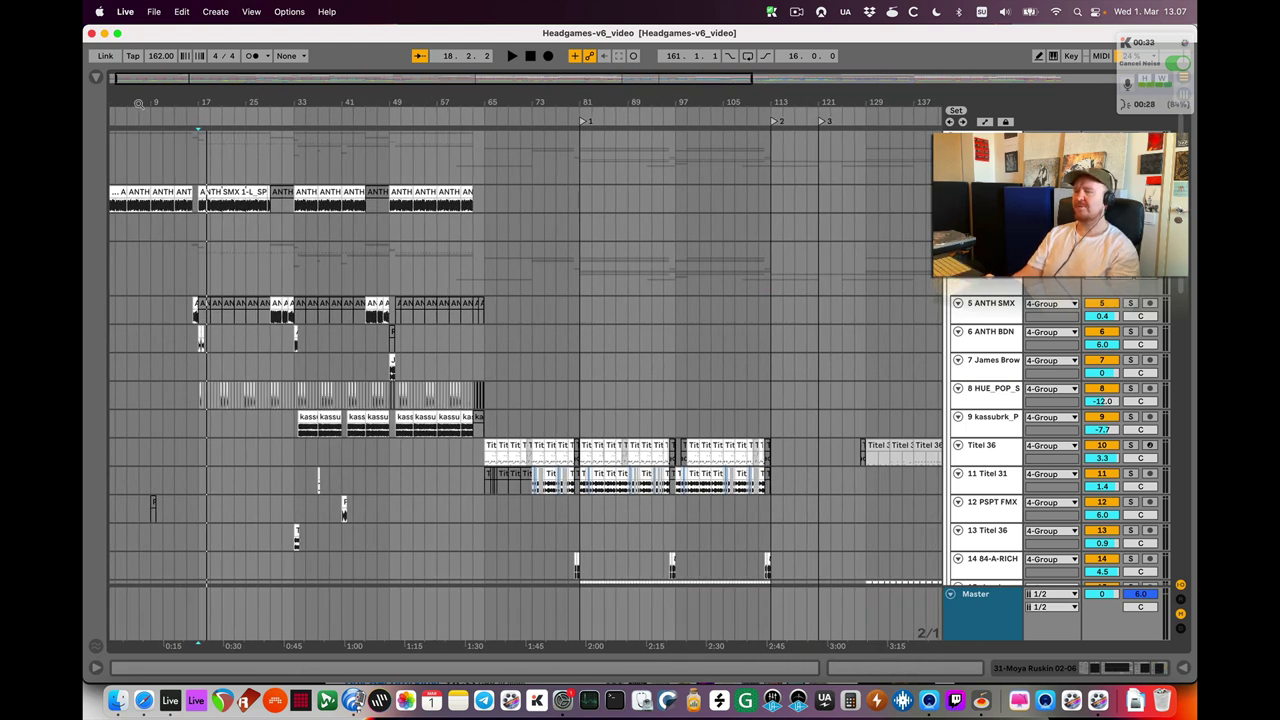
pyautogui.moveTo(136, 103); pyautogui.dragTo(133, 101)
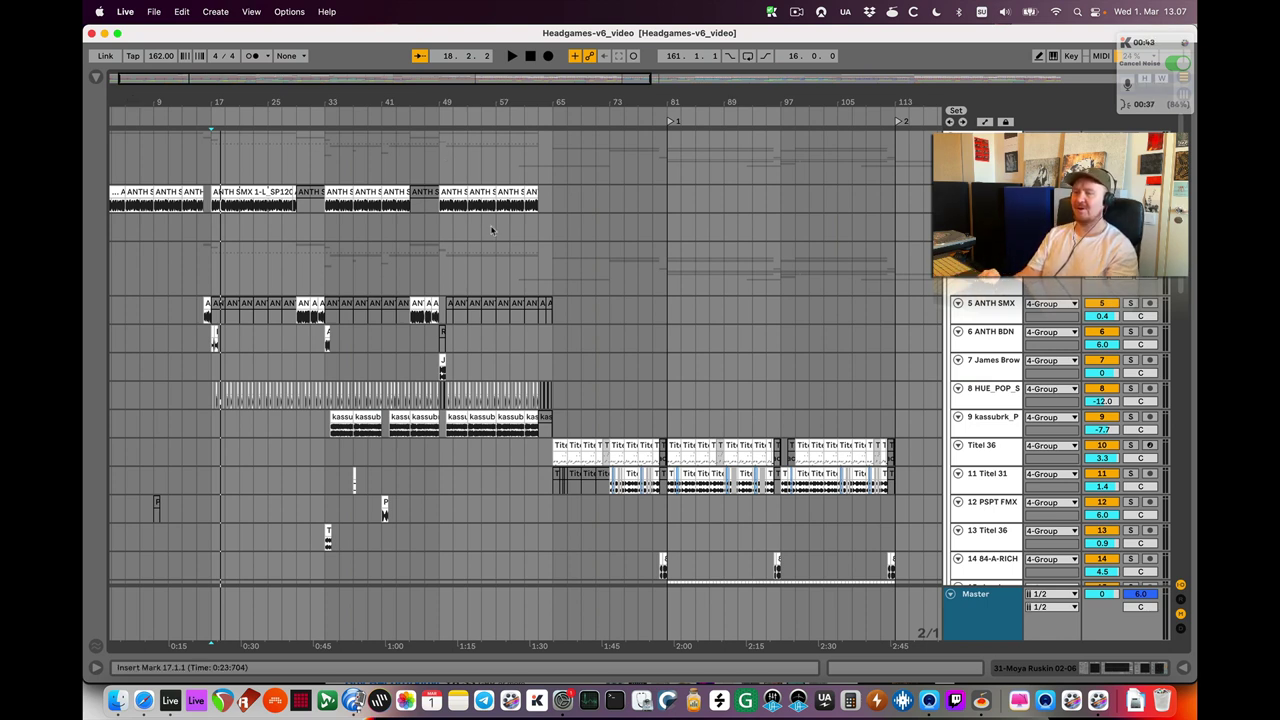
pyautogui.hscroll(-1, 186, 194)
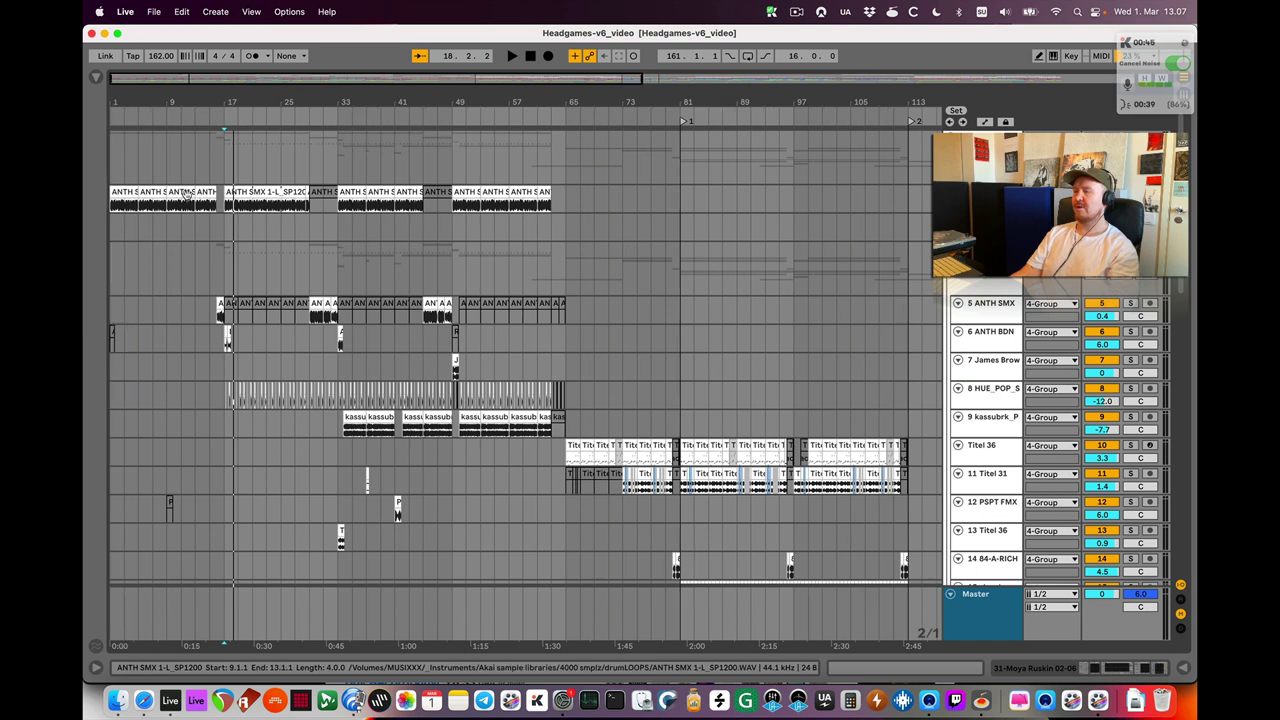
pyautogui.click(225, 267)
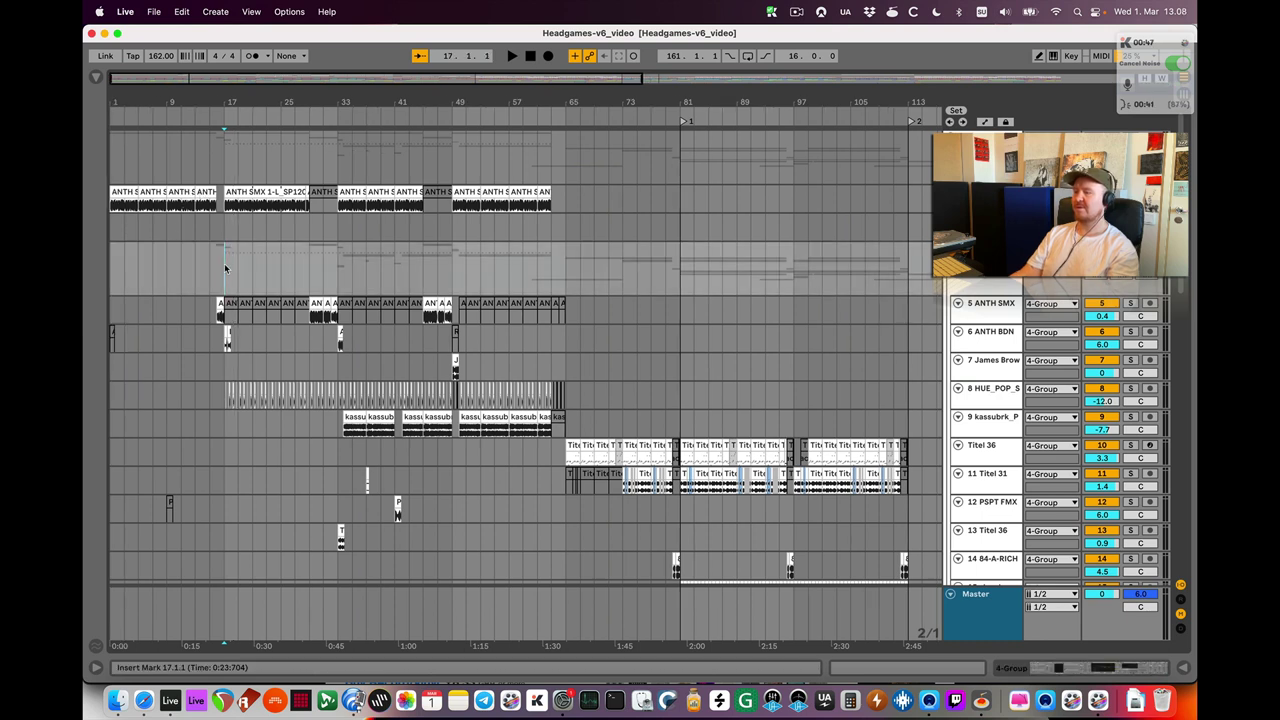
# Start playback of the arrangement from the insert marker at bar 17.
pyautogui.press('space')
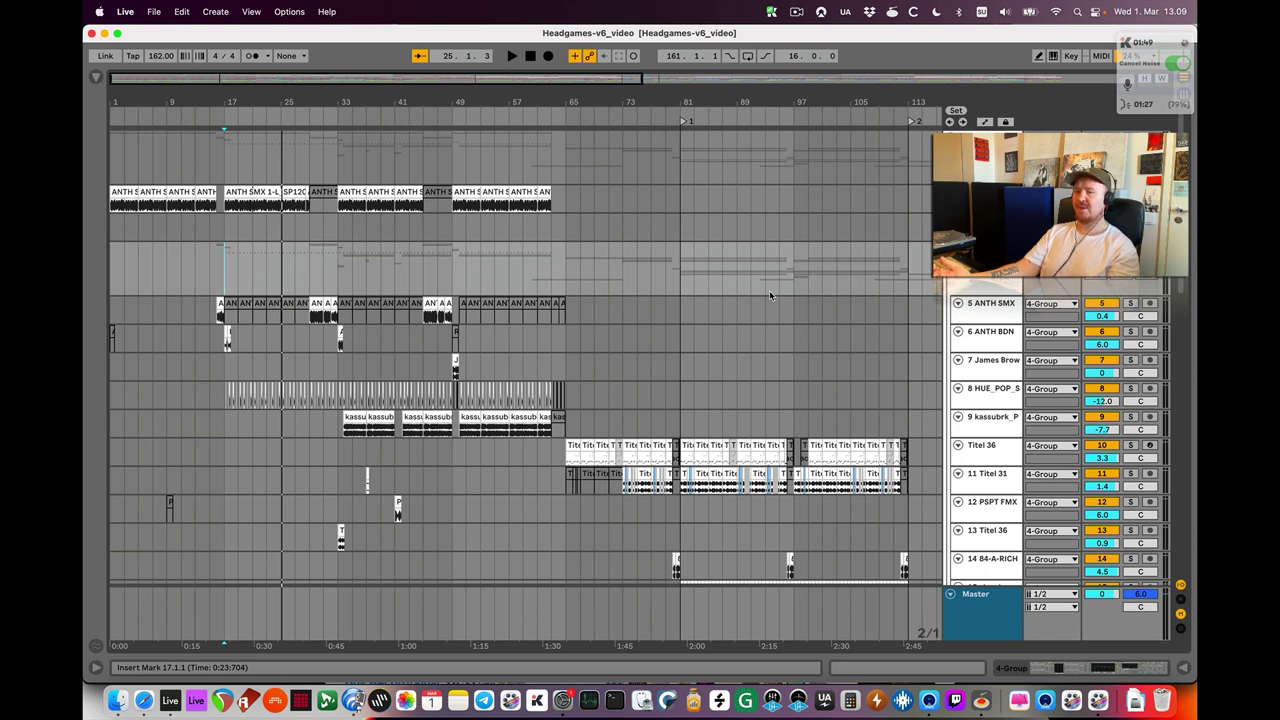
pyautogui.press('Tab')
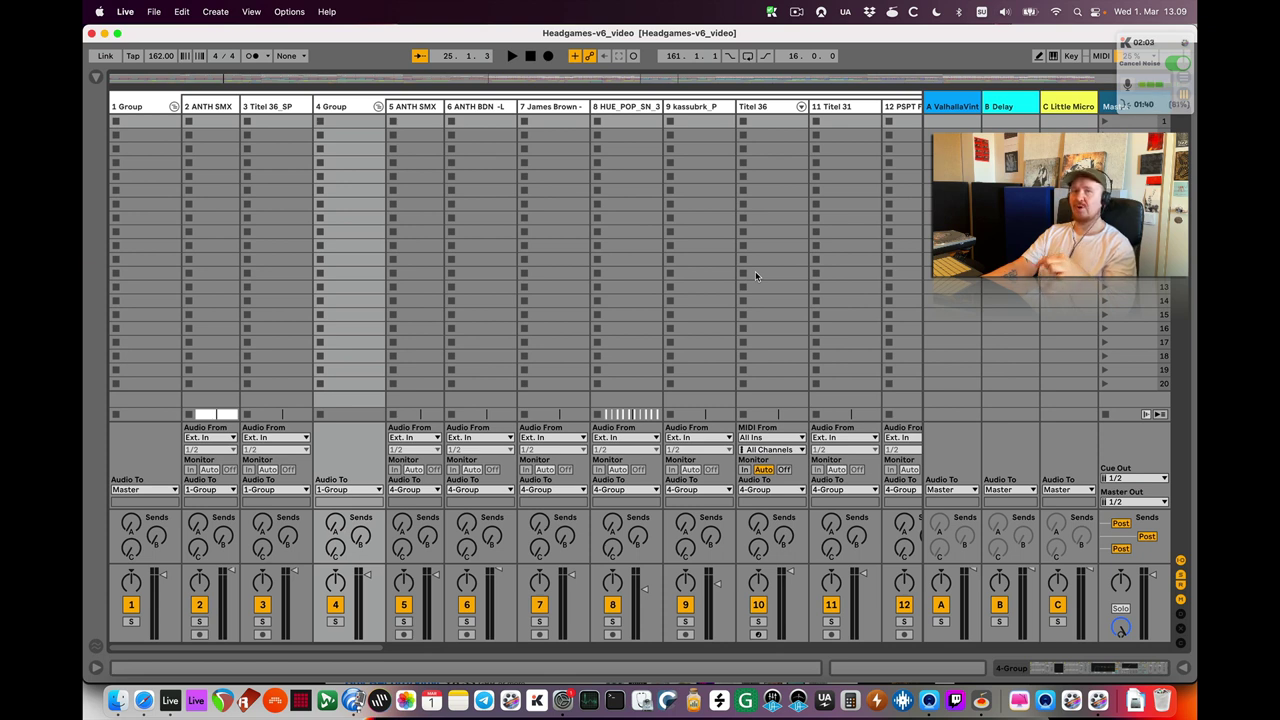
pyautogui.press('Tab')
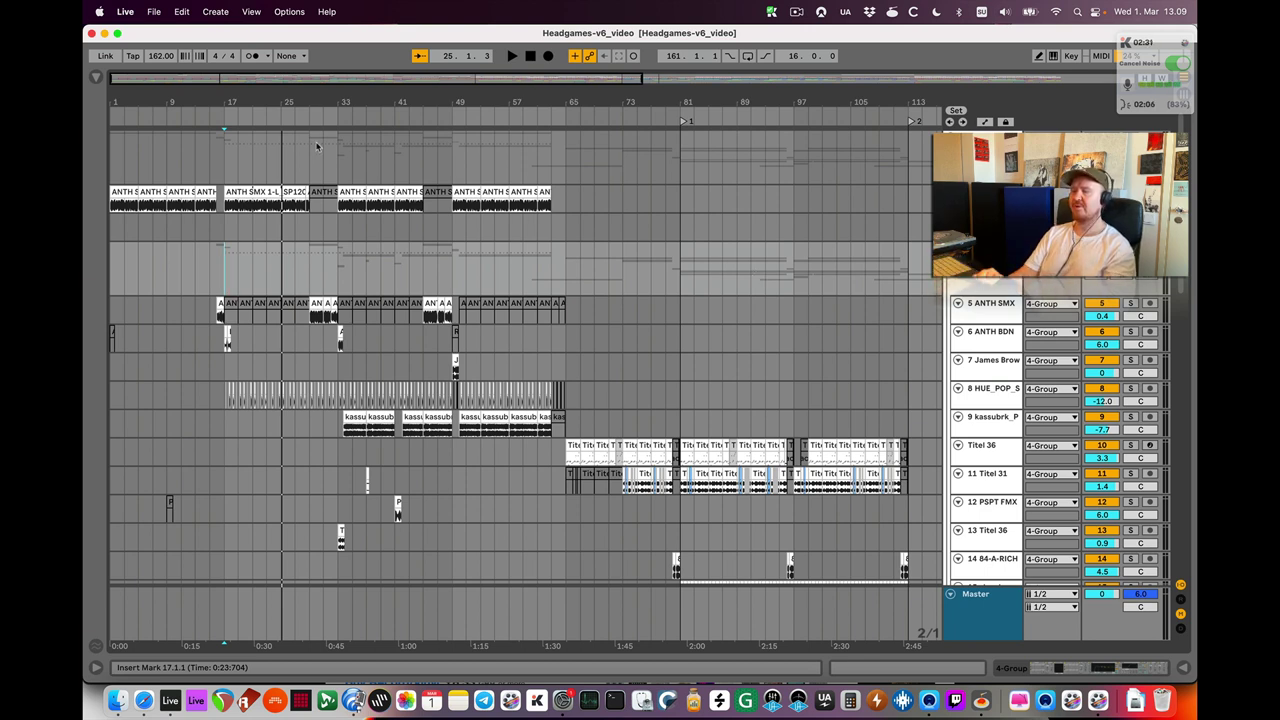
# Zoom in near bar 17, play from around bar 32, then zoom the timeline out to the whole song.
pyautogui.moveTo(234, 103); pyautogui.dragTo(229, 114)
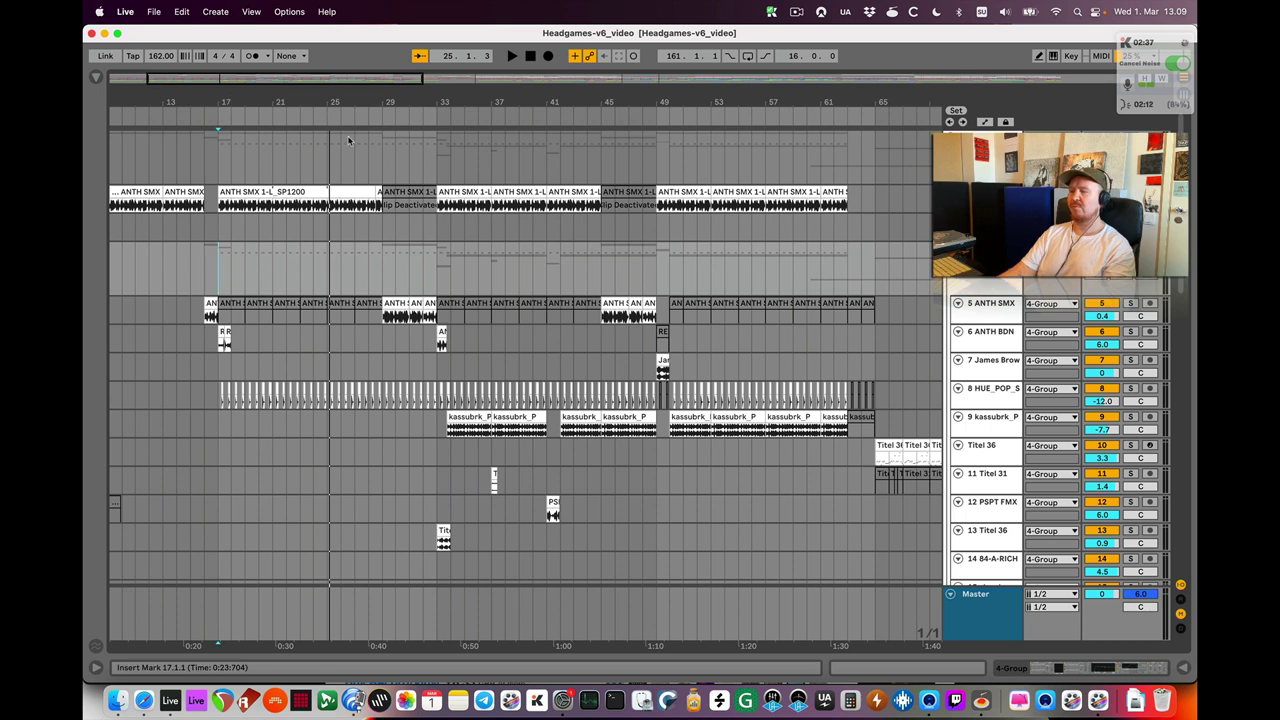
pyautogui.click(433, 118)
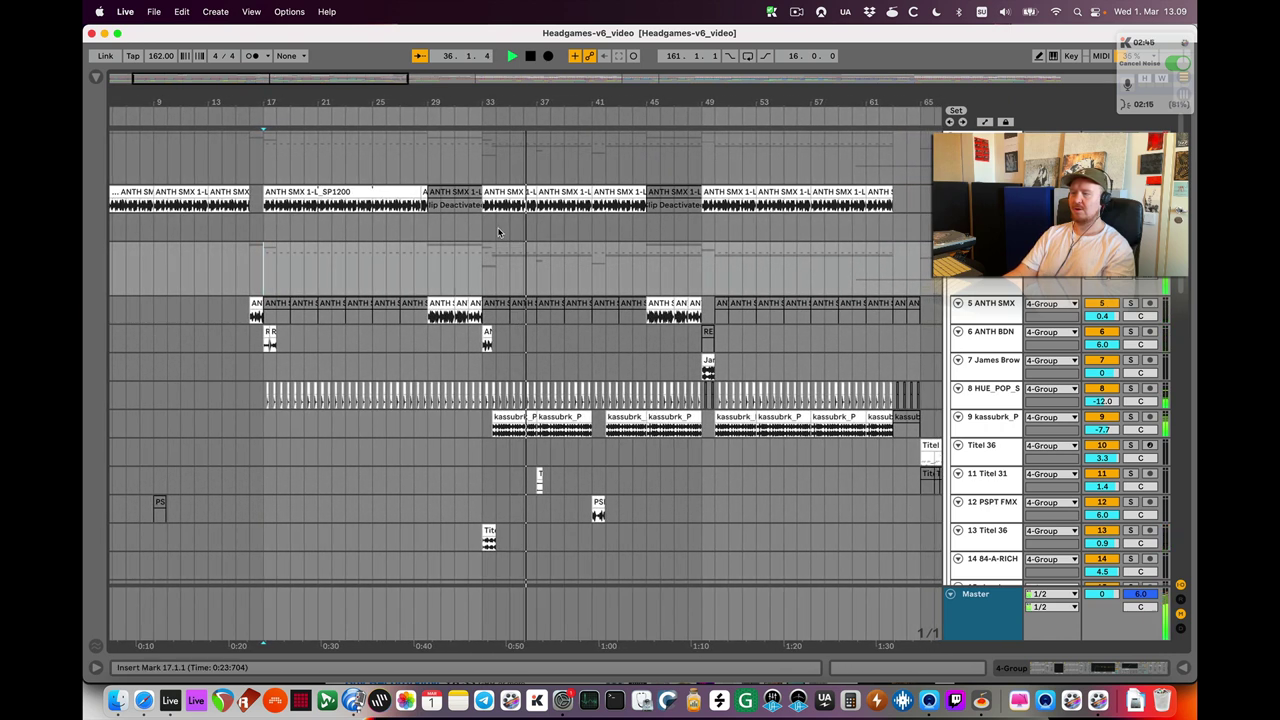
pyautogui.scroll(-5, 498, 232)
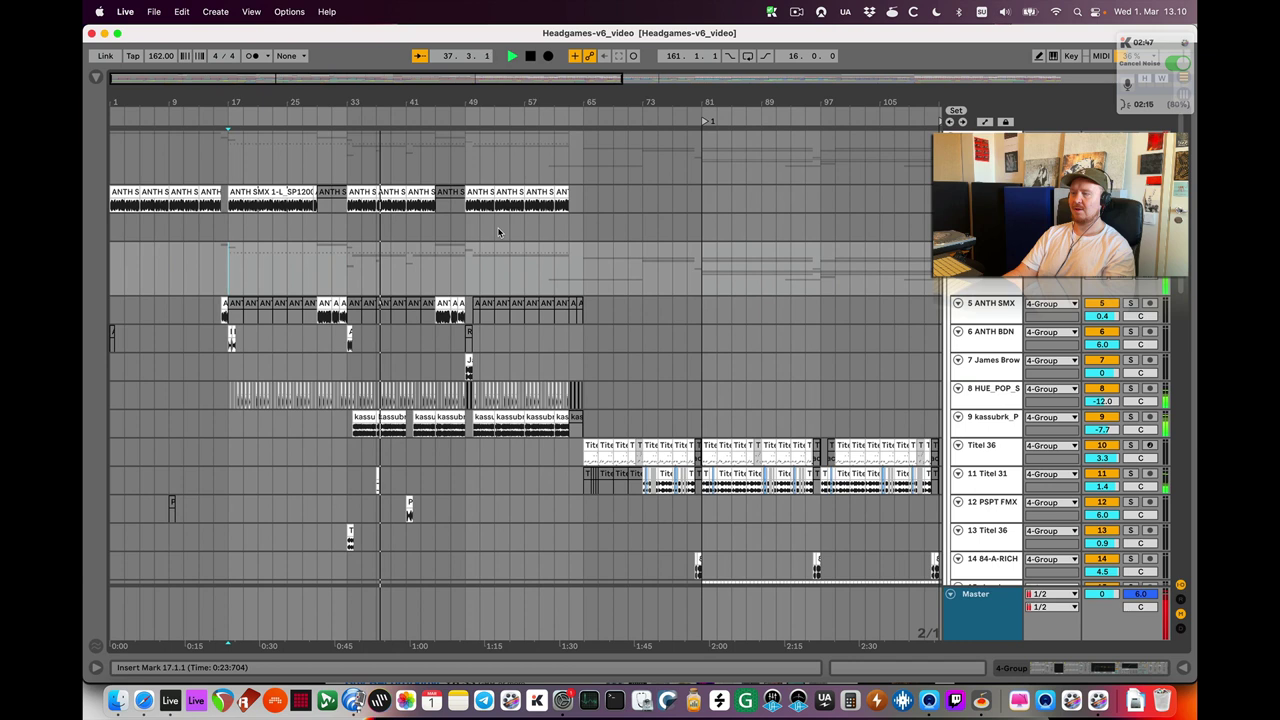
pyautogui.scroll(-3, 445, 246)
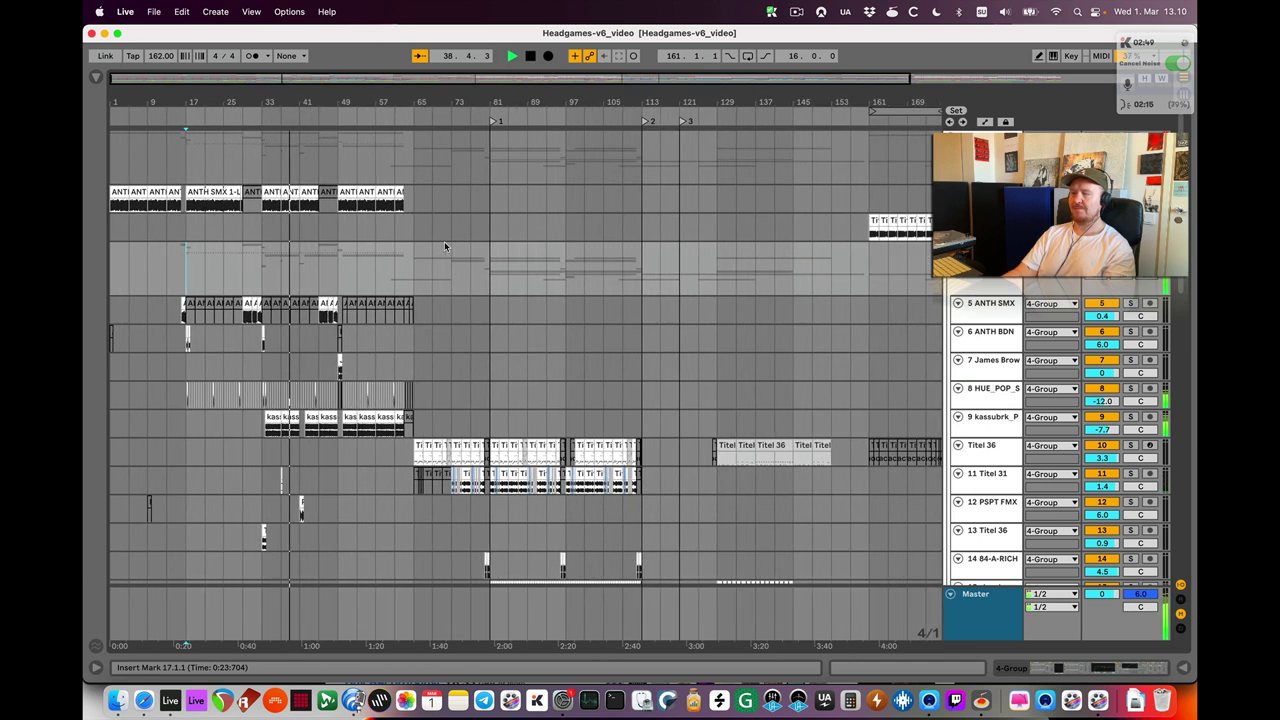
# Stop playback and select bars 17 to 53 across the drum tracks.
pyautogui.press('space')
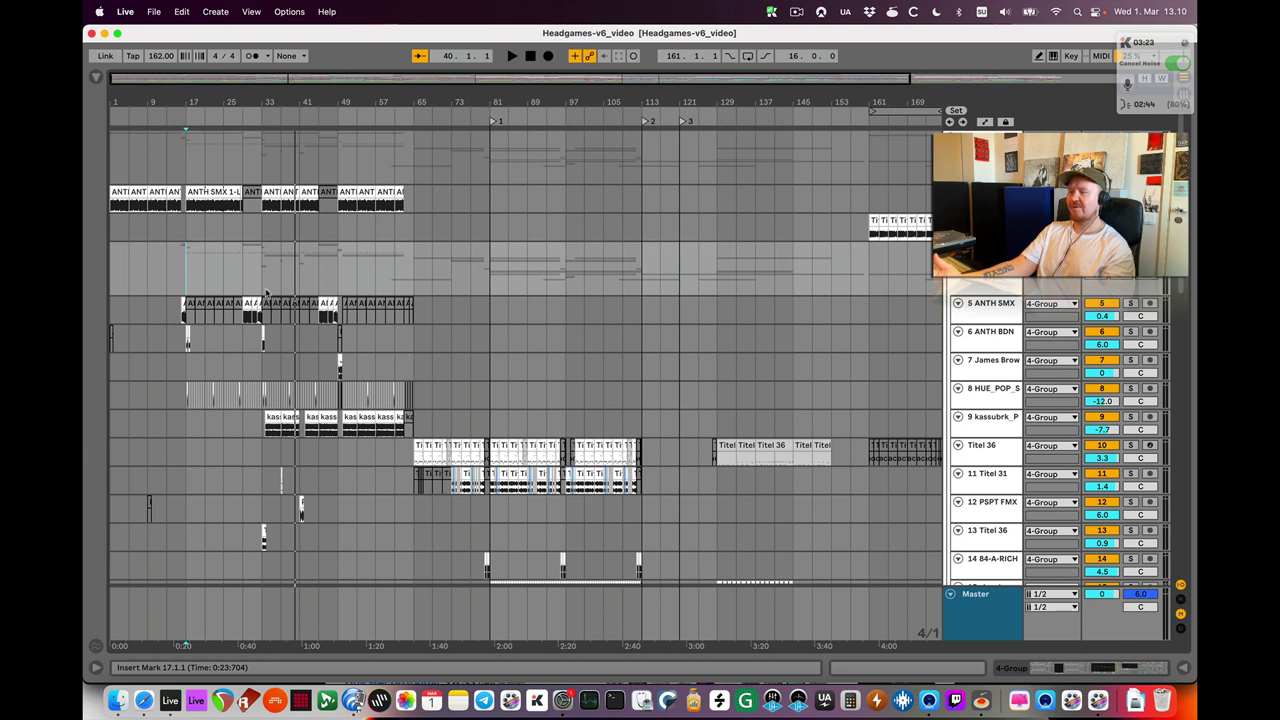
pyautogui.keyDown('shift'); pyautogui.click(356, 277); pyautogui.keyUp('shift')
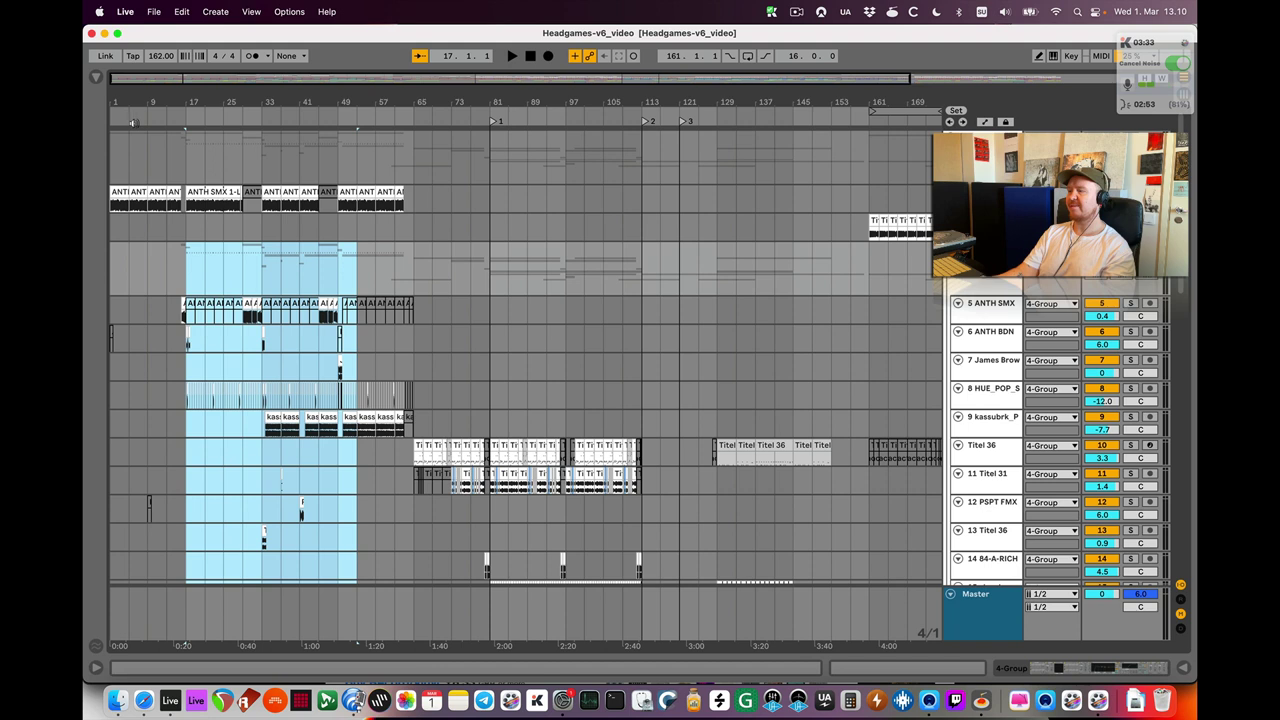
# Zoom in on the opening bars and reset the insert mark to bar 1.1.1, clearing the selection.
pyautogui.moveTo(125, 105); pyautogui.dragTo(212, 311)
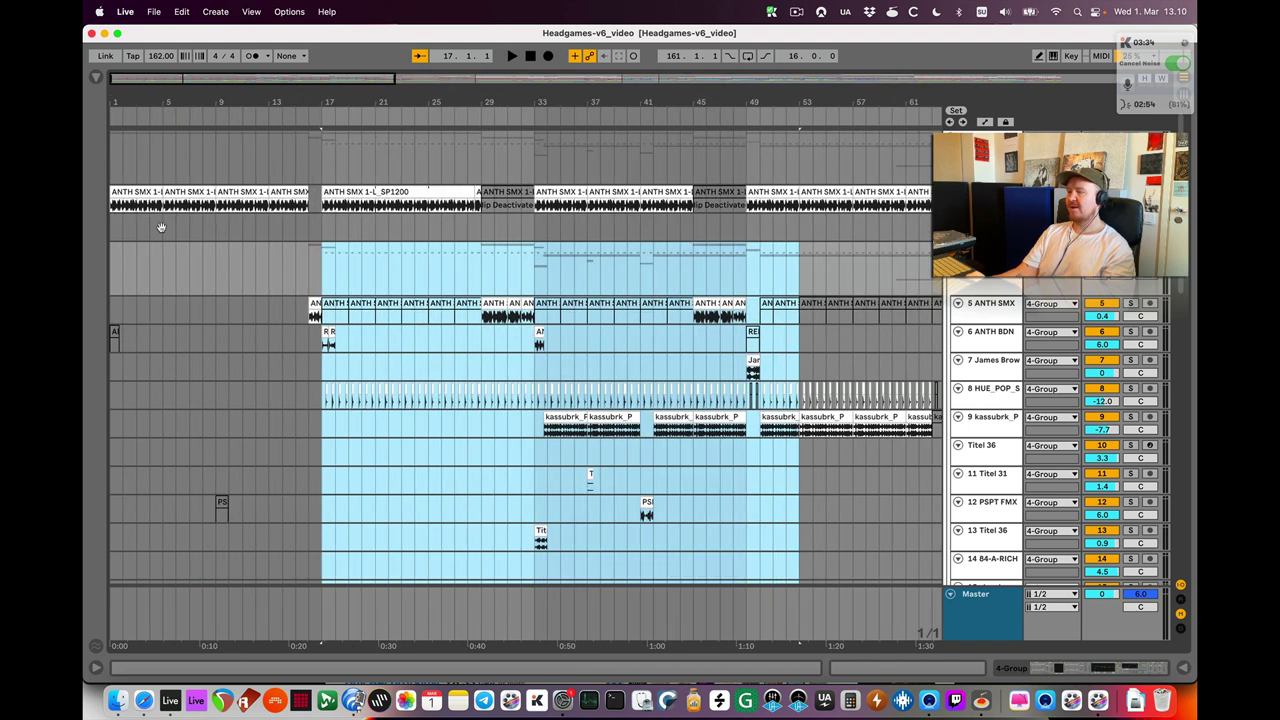
pyautogui.click(113, 276)
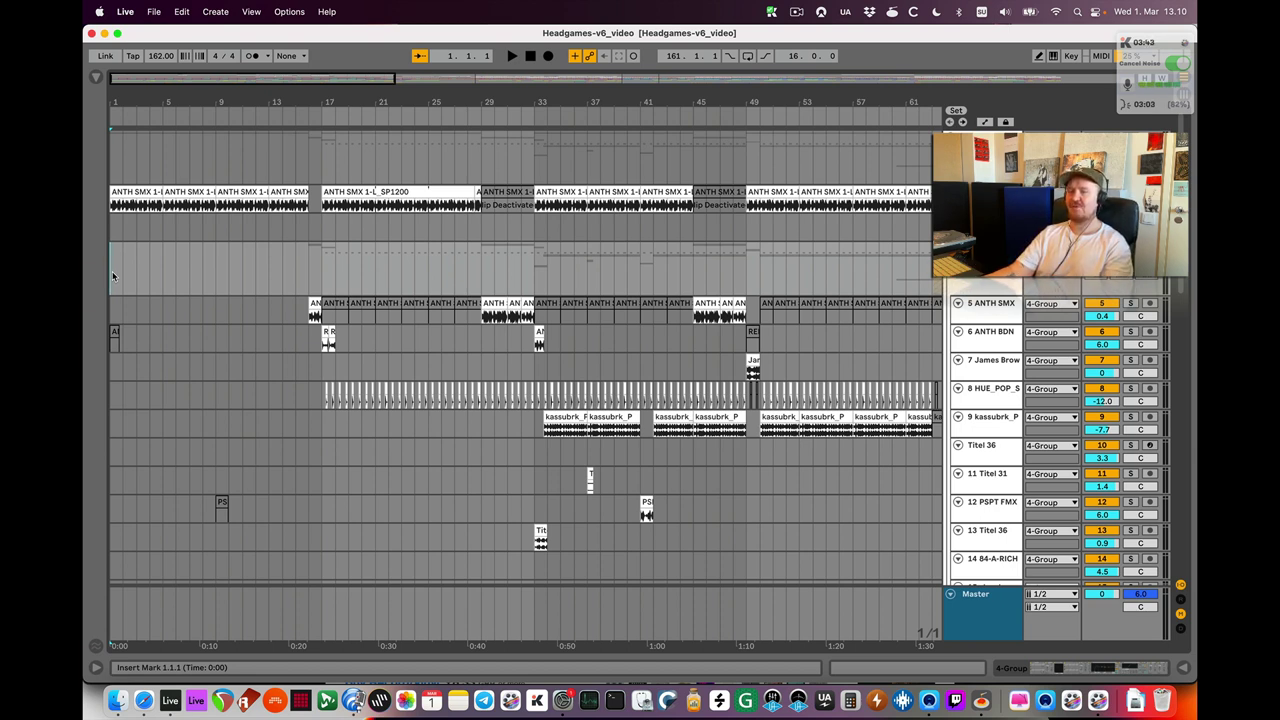
# Play the 162 BPM arrangement from bar 1.1.1 through its opening bars.
pyautogui.press('space')
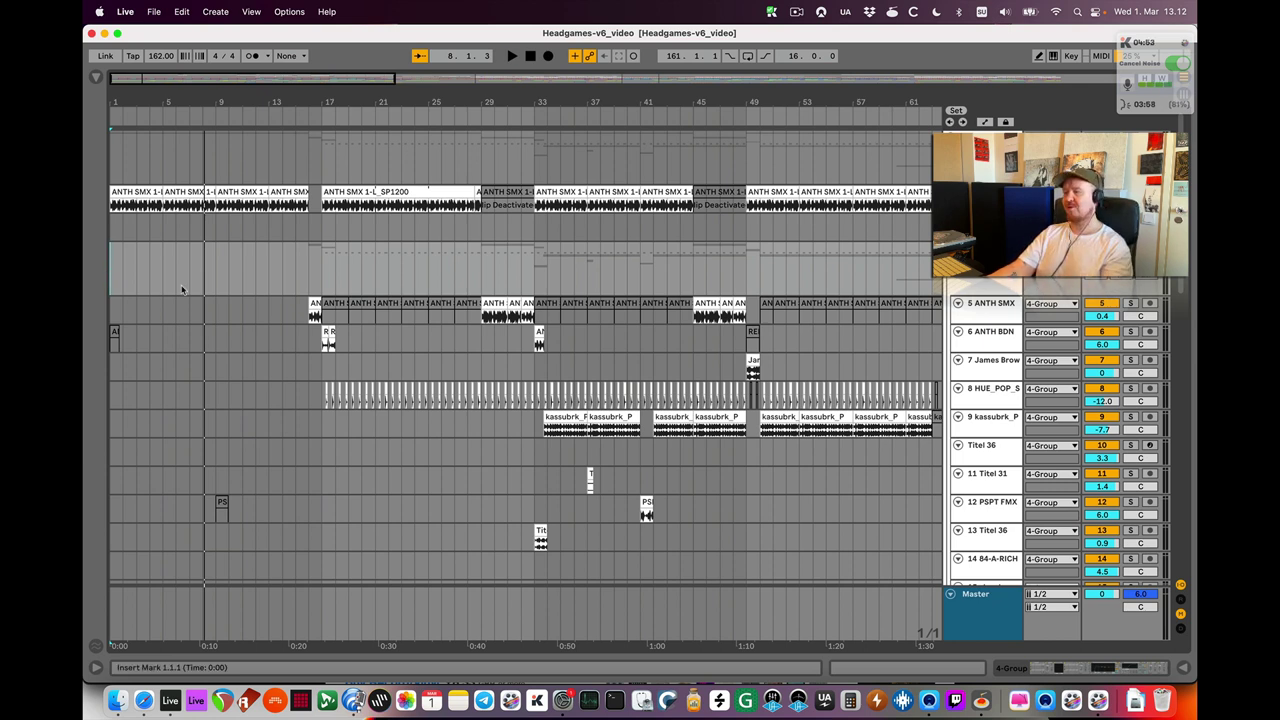
# Play the arrangement from bar 10 while scrolling through the tracks.
pyautogui.click(230, 277)
pyautogui.press('space')
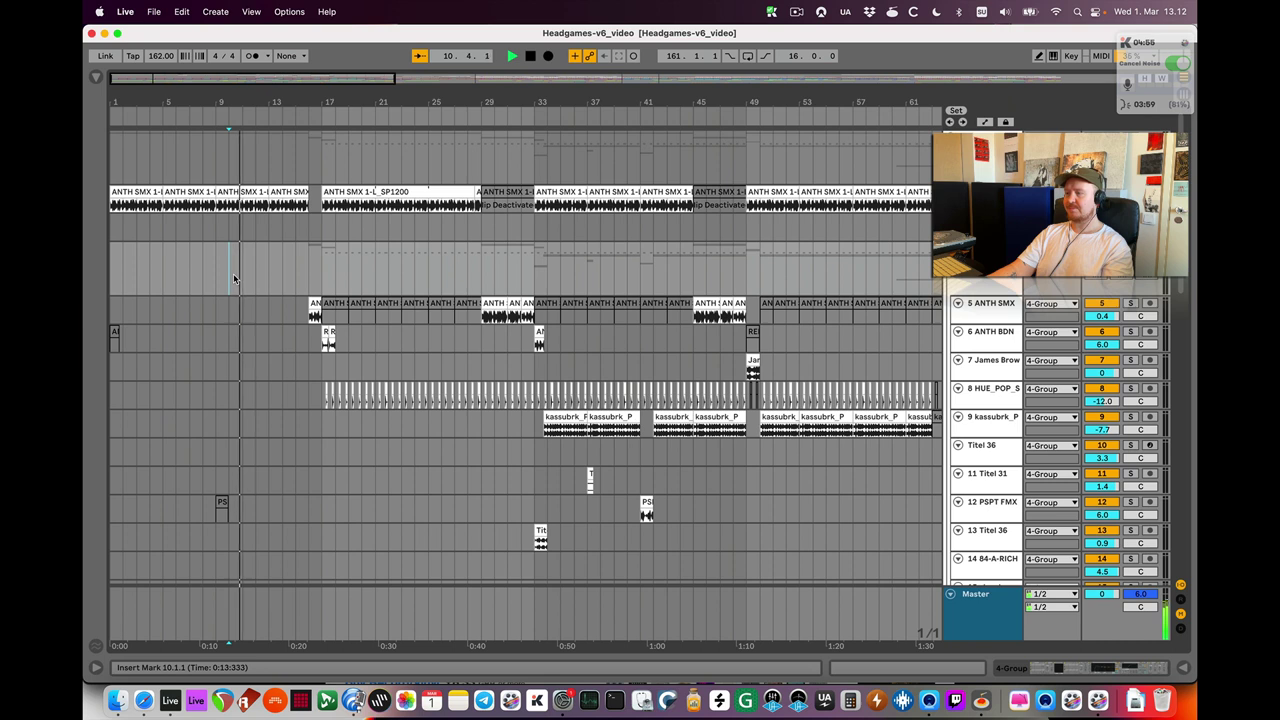
pyautogui.scroll(-5, 233, 278)
pyautogui.scroll(-5, 233, 278)
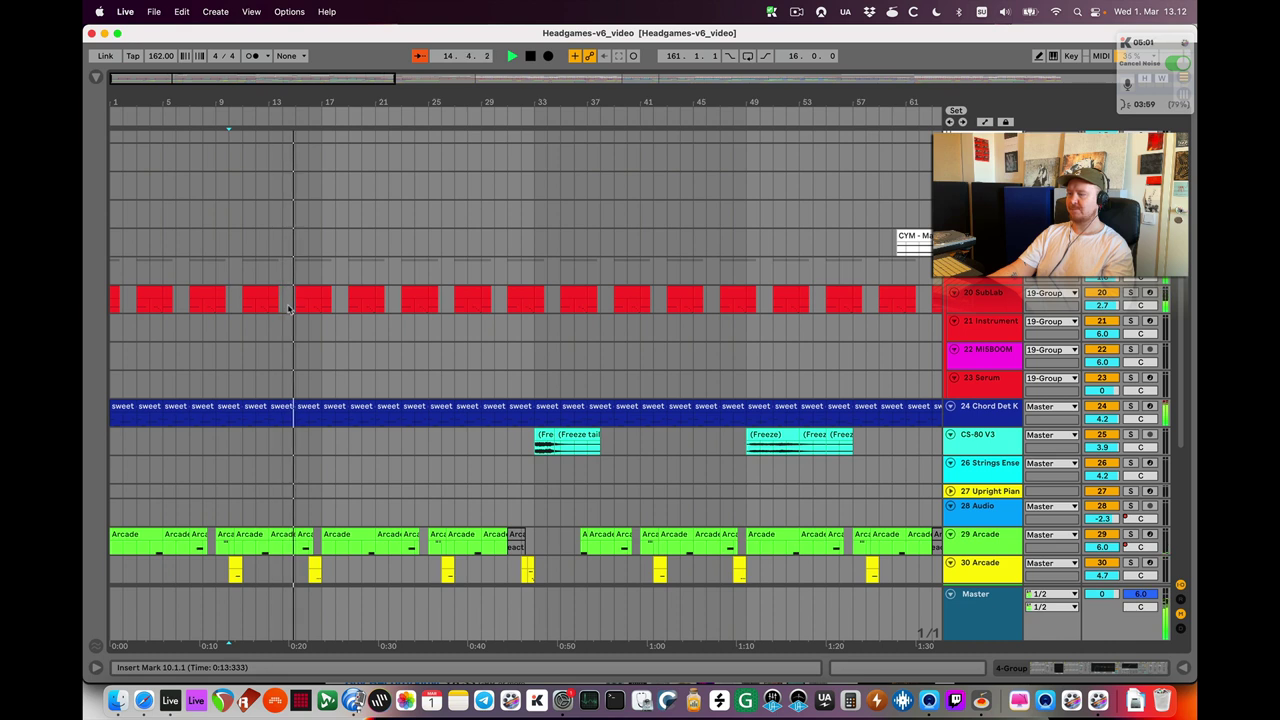
pyautogui.scroll(-4, 287, 304)
pyautogui.scroll(-2, 287, 308)
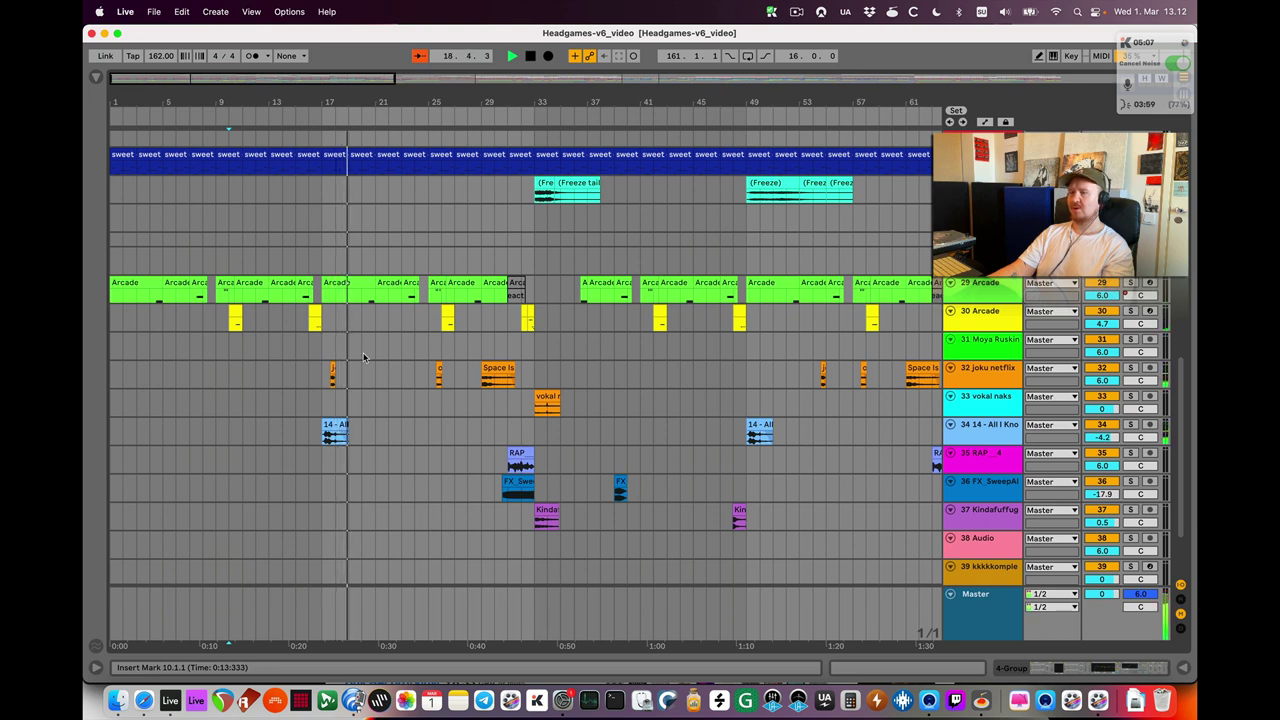
pyautogui.scroll(15, 363, 357)
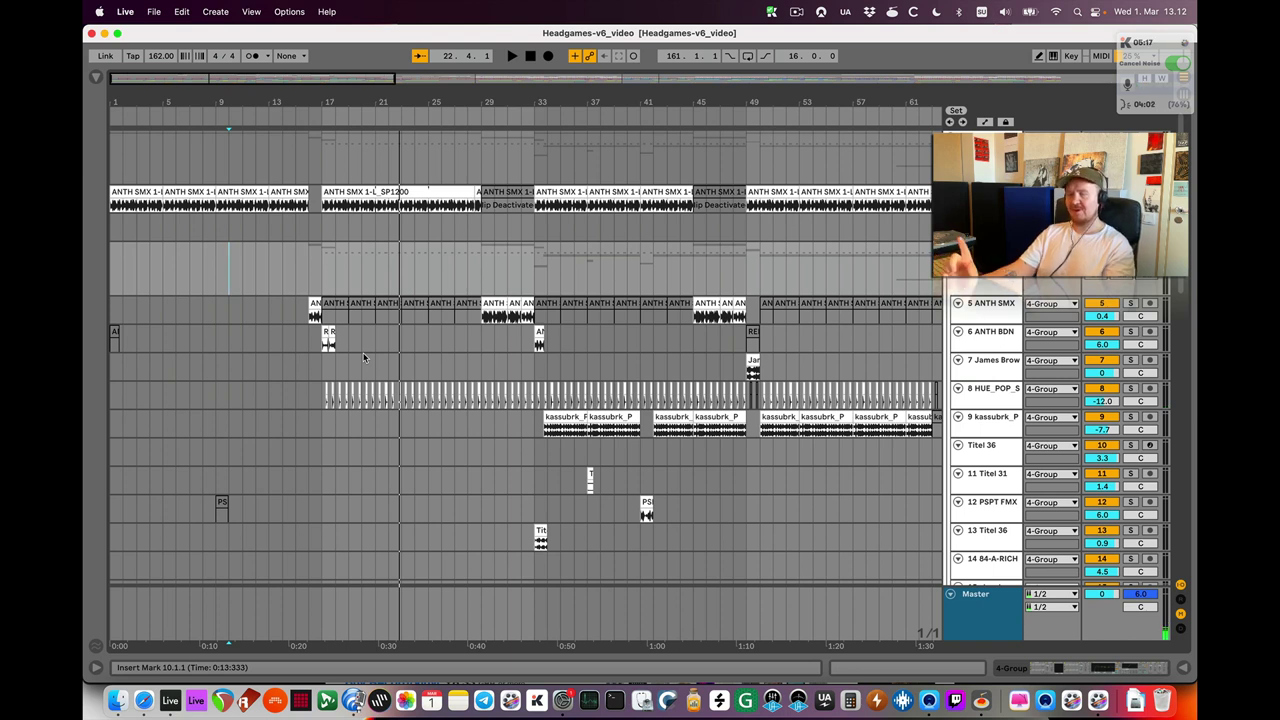
# Open the ANTH SMX 1-L_SP1200 clip's waveform details and show its source file in Finder.
pyautogui.click(368, 192)
pyautogui.doubleClick(368, 192)
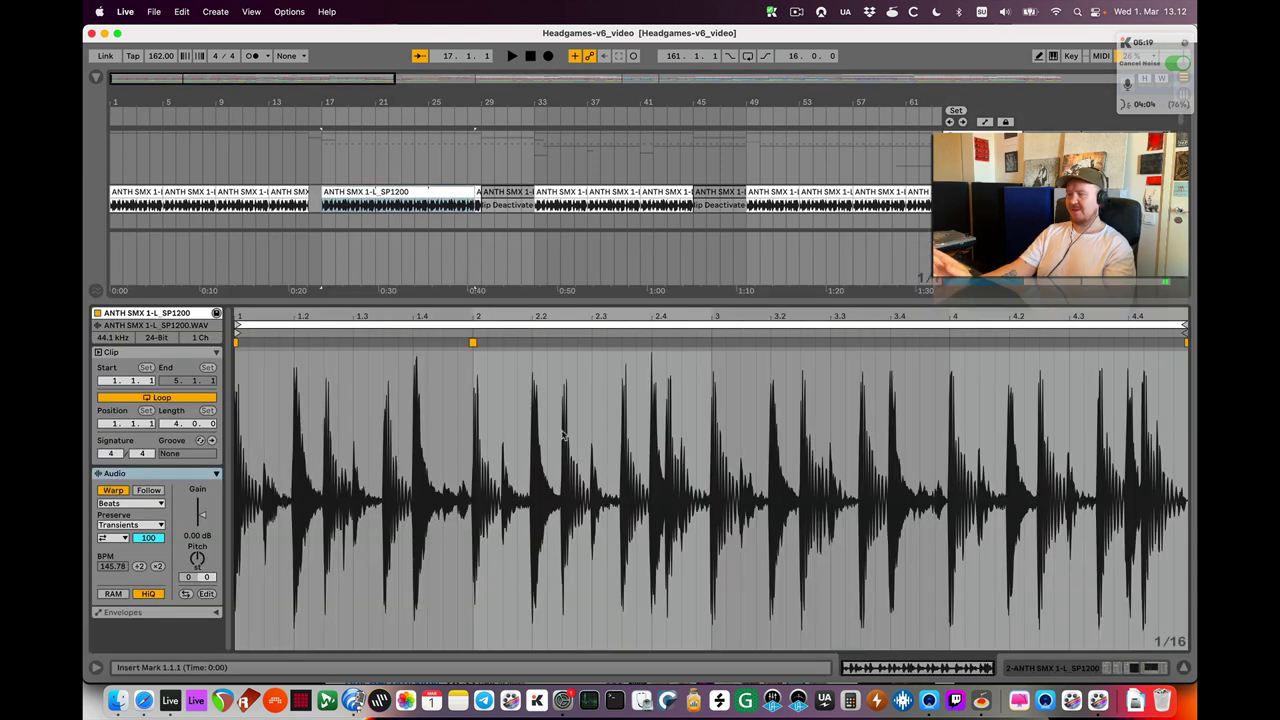
pyautogui.rightClick(564, 420)
pyautogui.click(635, 480)
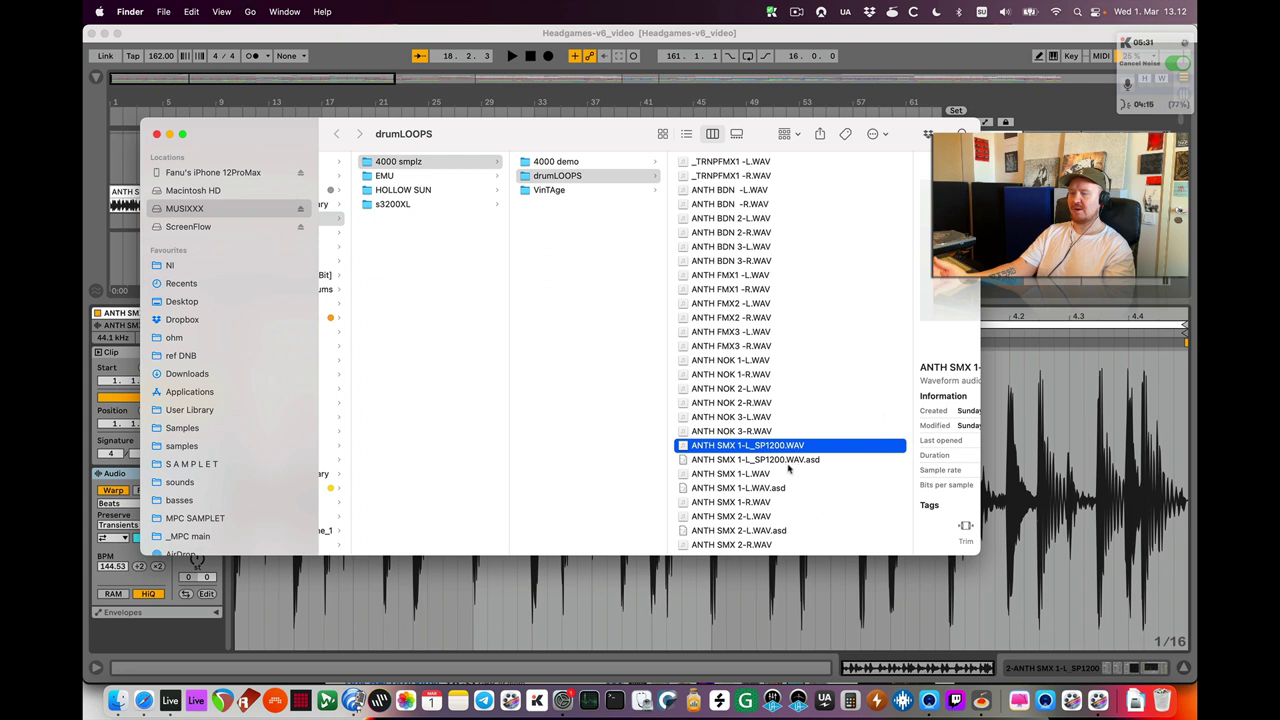
# Load ANTH SMX 1-L.WAV into TwistedWave to view its 16-bit, 44,100 Hz waveform.
pyautogui.doubleClick(778, 475)
# Play and stop the original loop, then open ANTH SMX 1-L_SP1200.WAV from drumLOOPS.
pyautogui.press('space')
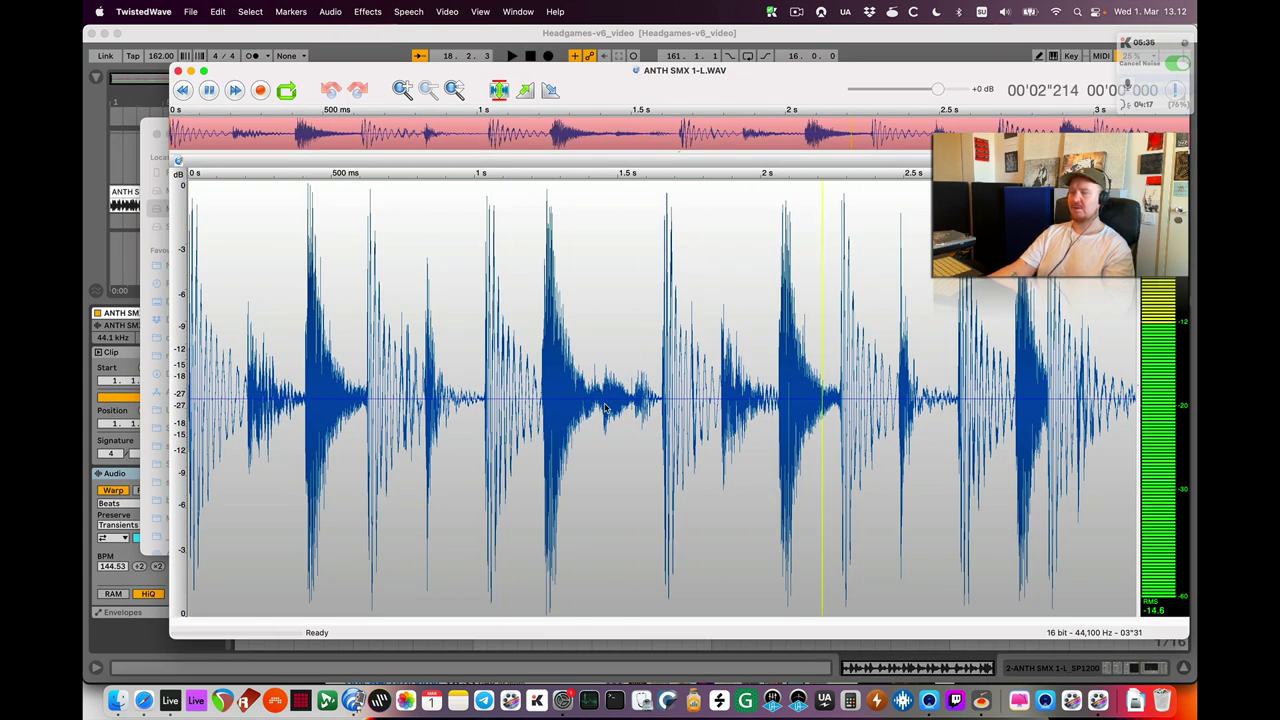
pyautogui.press('space')
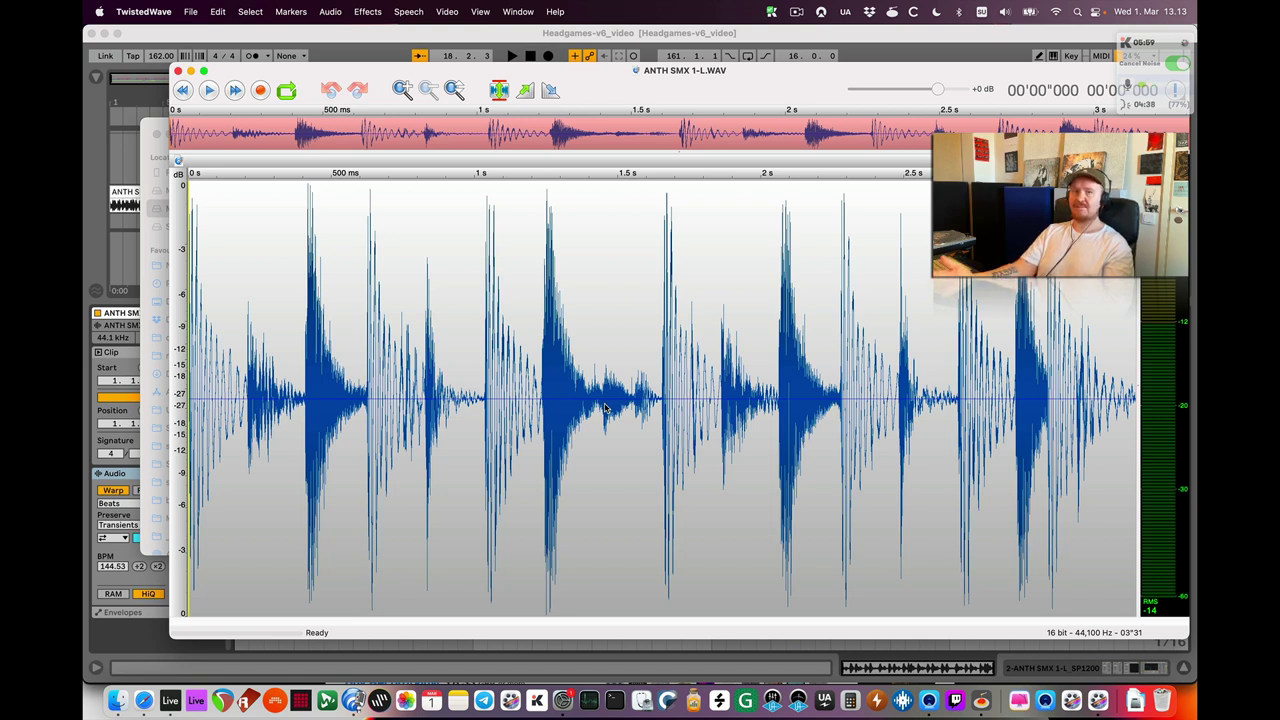
pyautogui.press('super+shift+r')
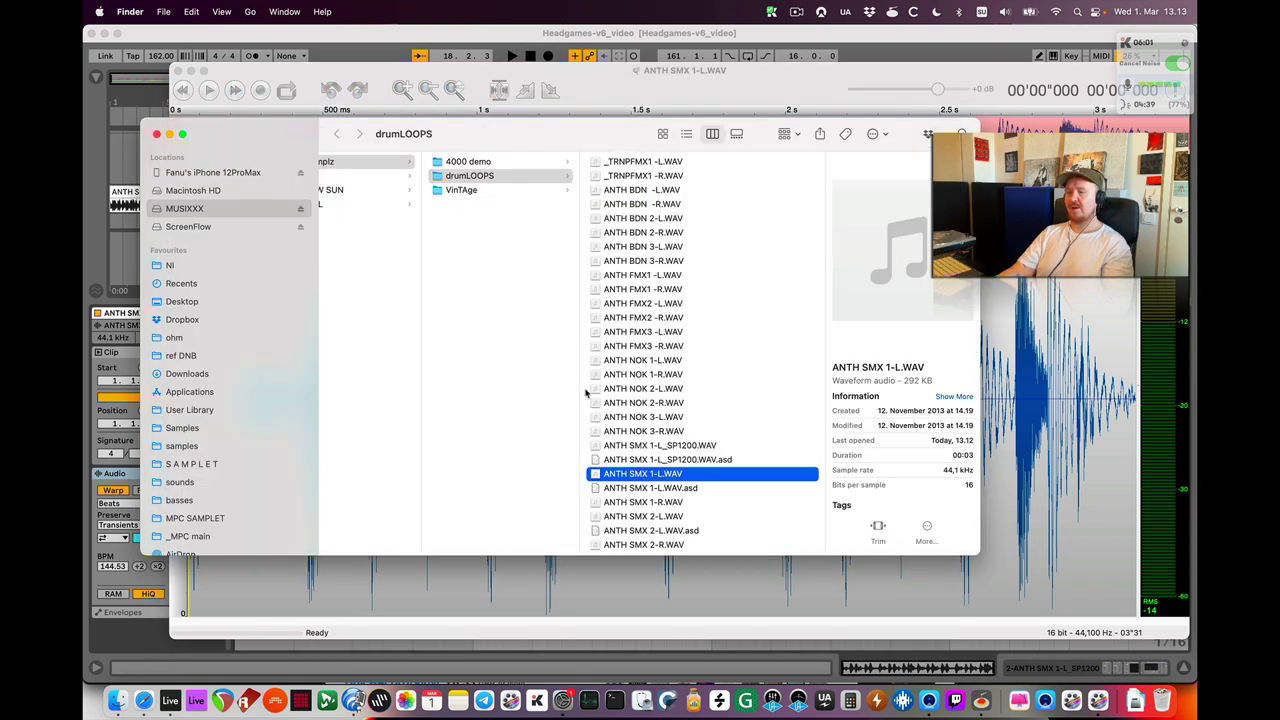
pyautogui.click(690, 447)
pyautogui.doubleClick(692, 447)
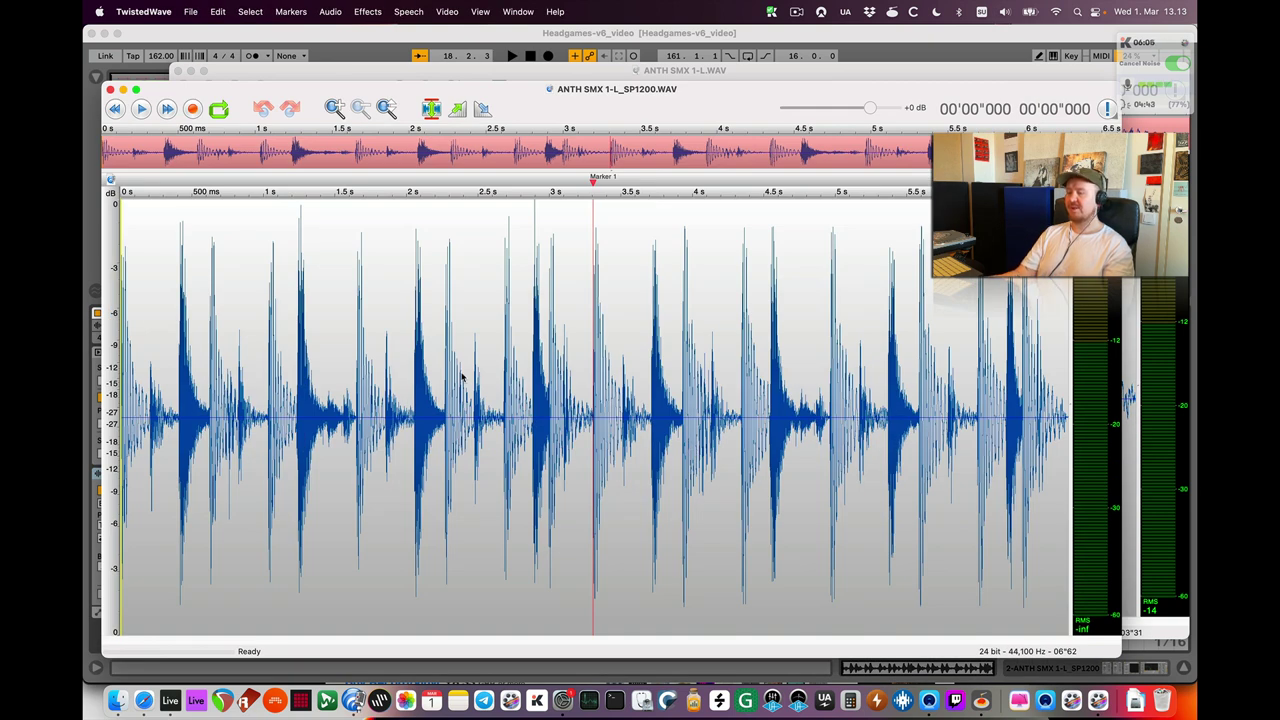
# Play the original drum loop, then the SP1200 version, in TwistedWave.
pyautogui.press('super+grave')
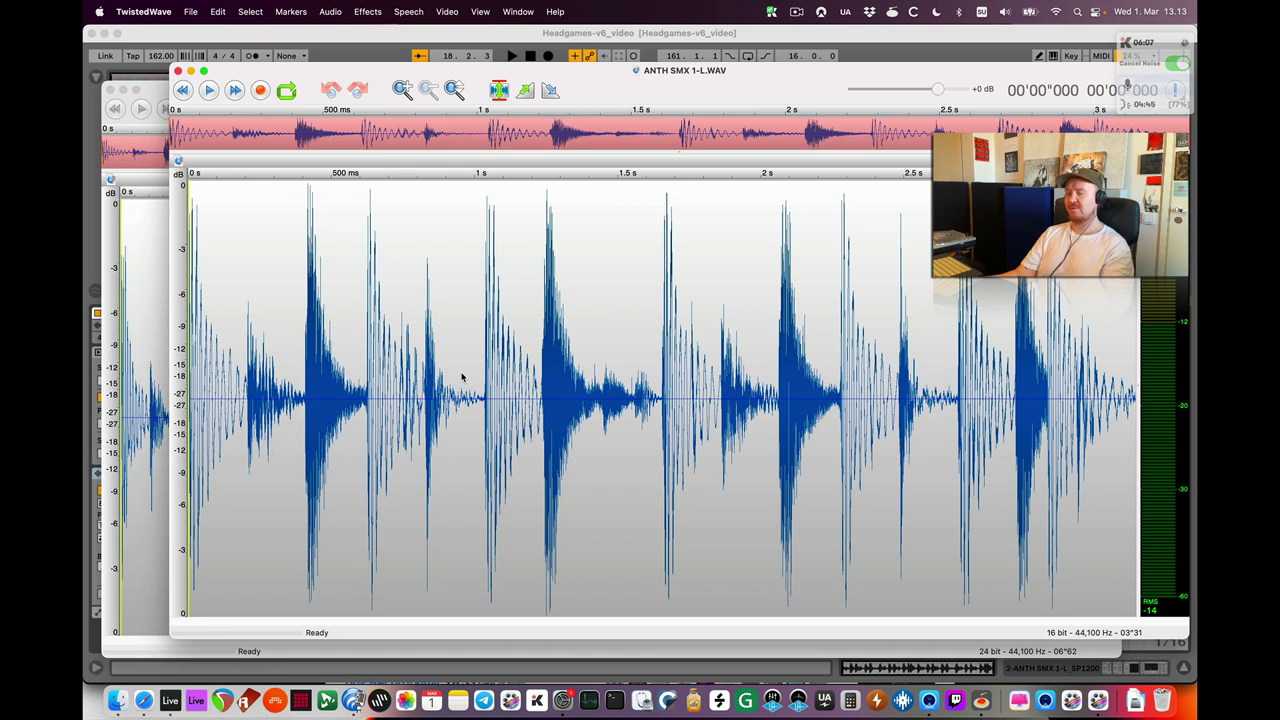
pyautogui.press('space')
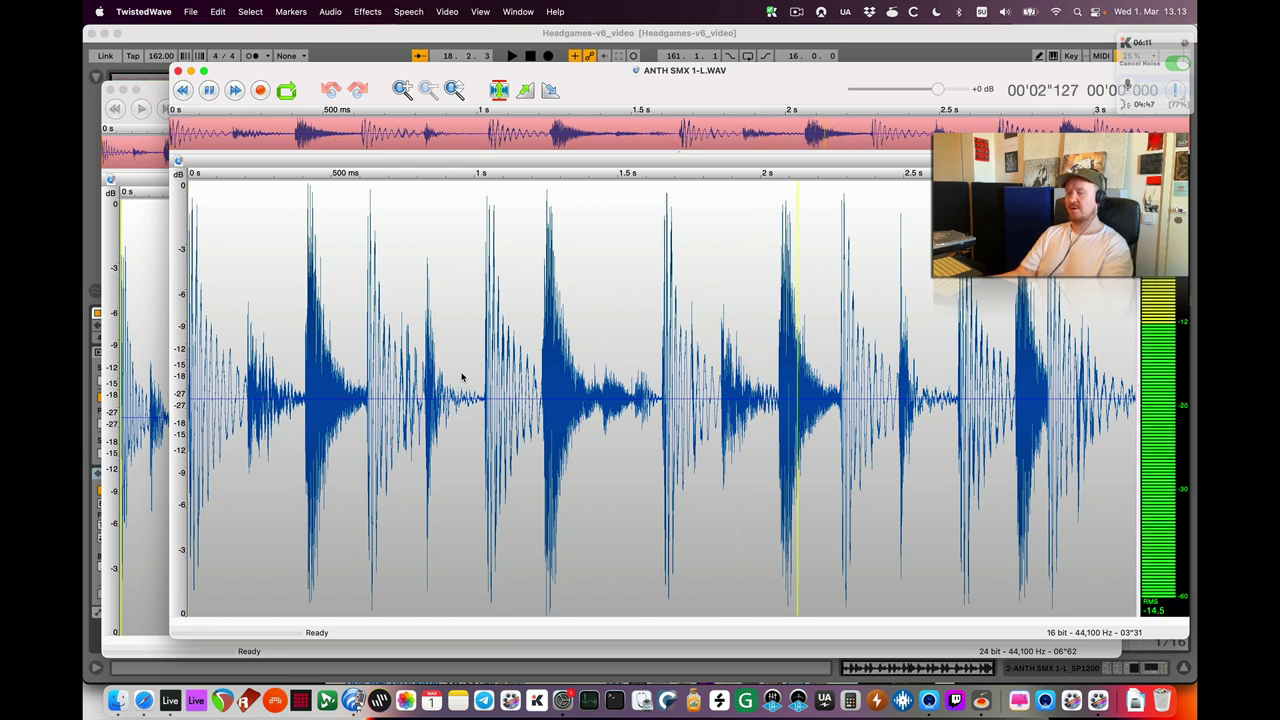
pyautogui.press('super+grave')
pyautogui.press('space')
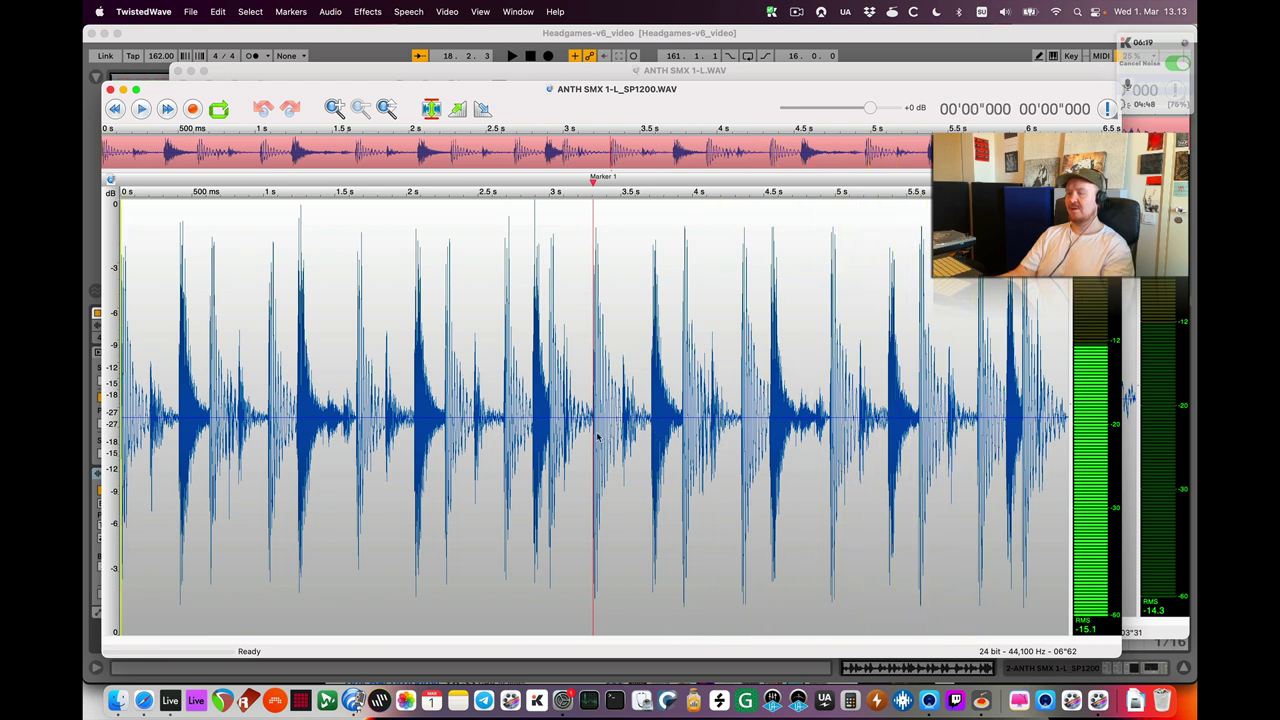
pyautogui.press('space')
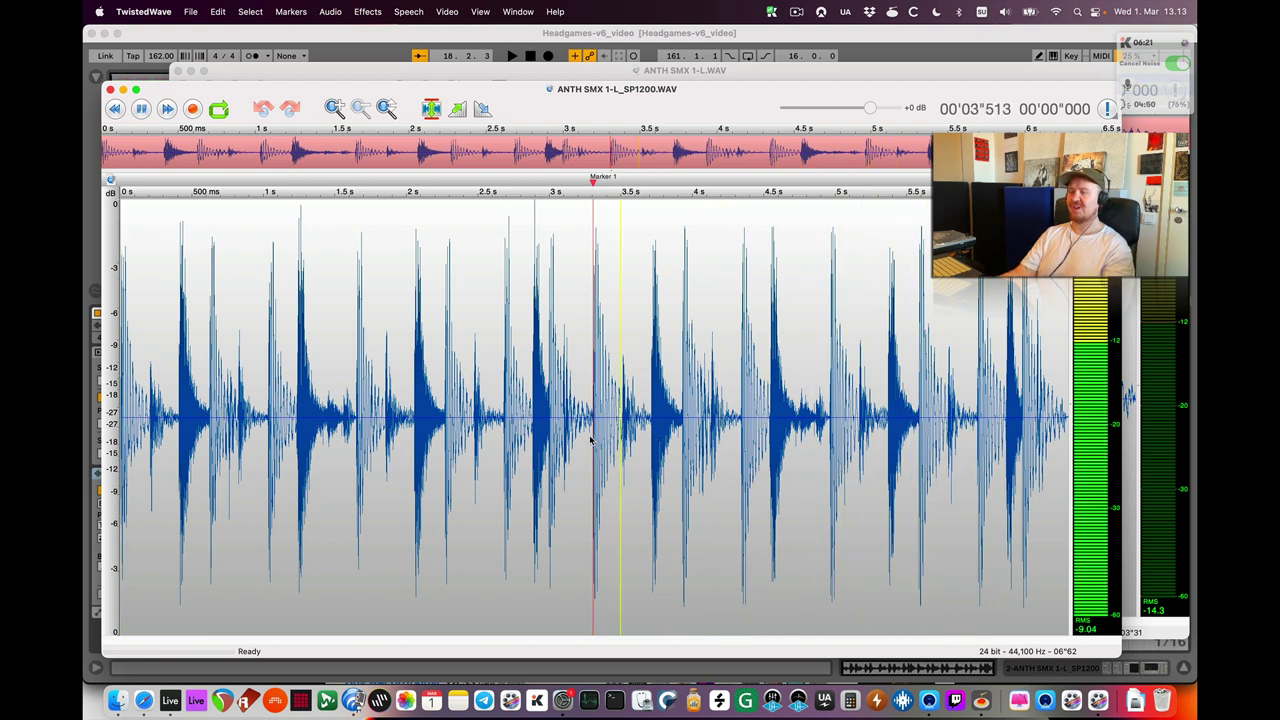
pyautogui.press('space')
# Return to the Headgames set in Ableton Live and show the drum track's effects.
pyautogui.press('super+Tab')
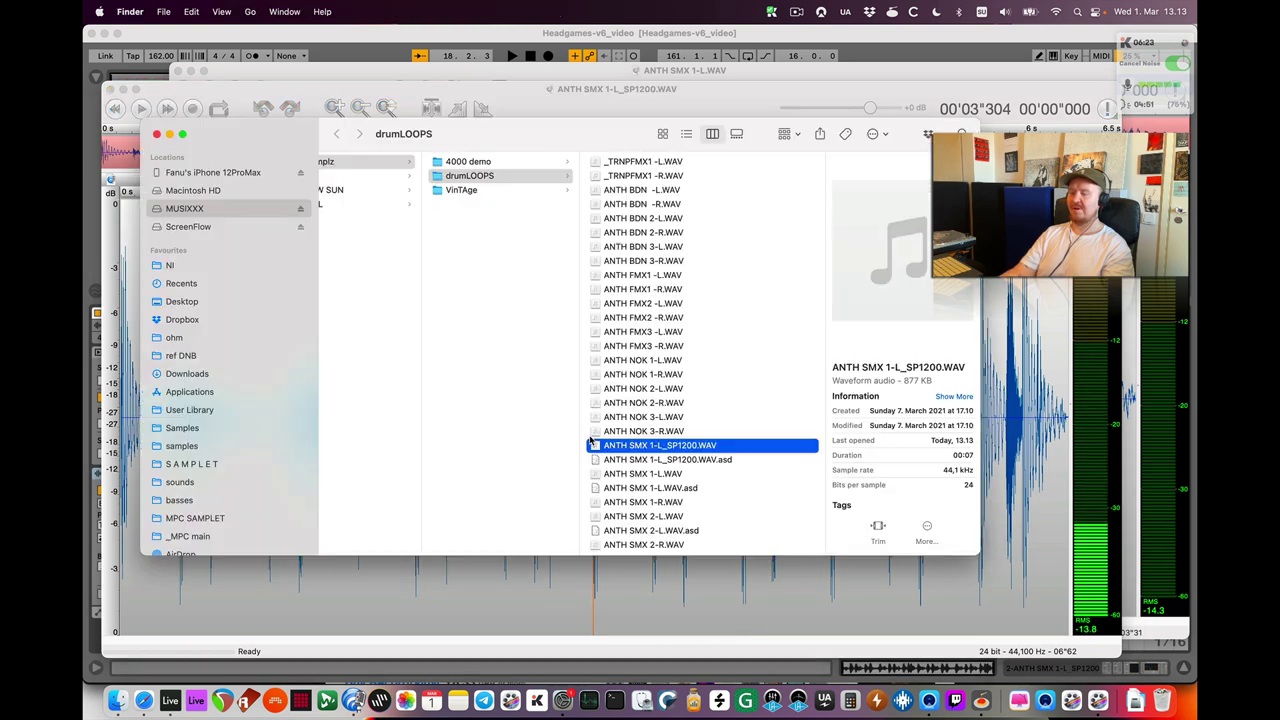
pyautogui.press('super+Tab')
pyautogui.press('super+Tab')
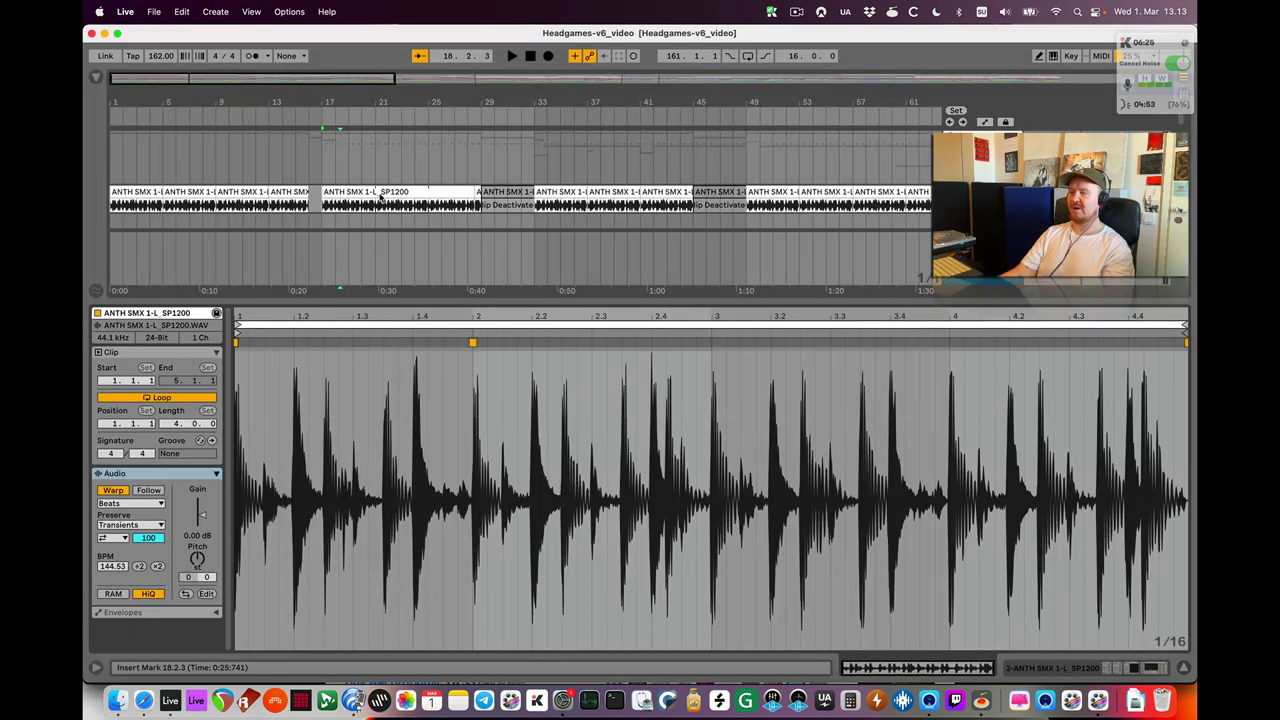
pyautogui.hotkey('shift', 'Tab')
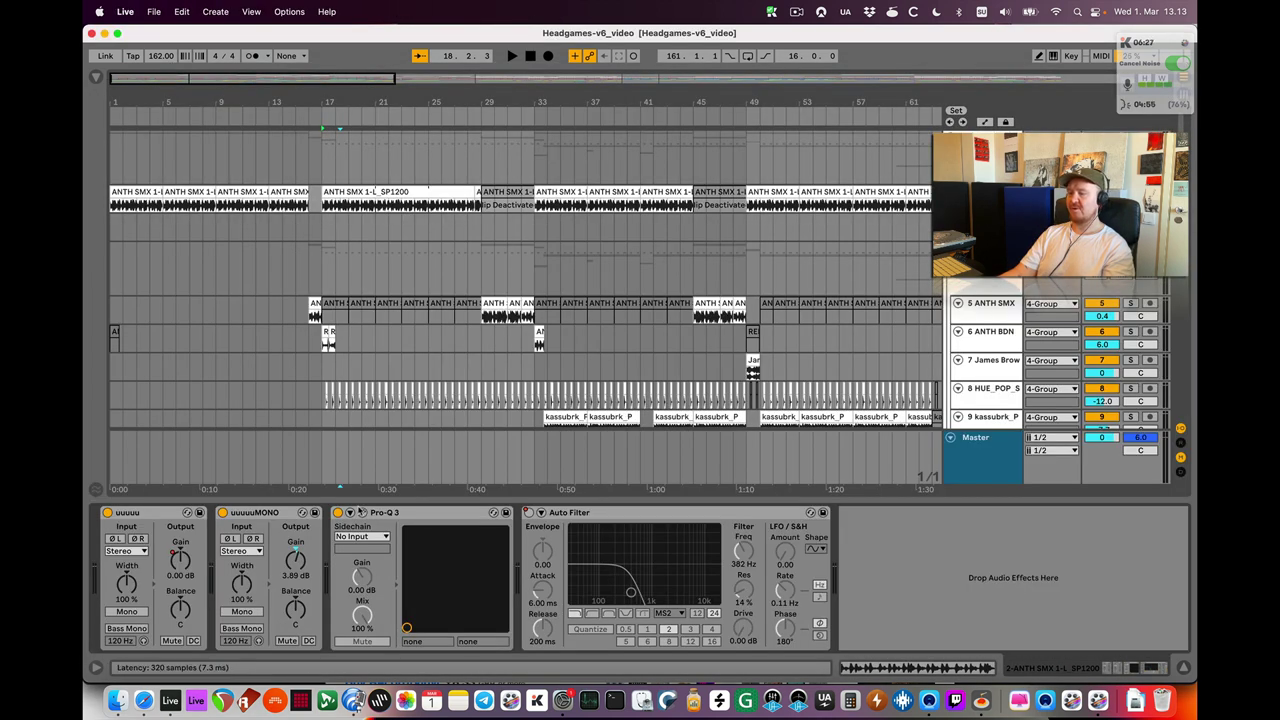
pyautogui.click(363, 512)
pyautogui.press('space')
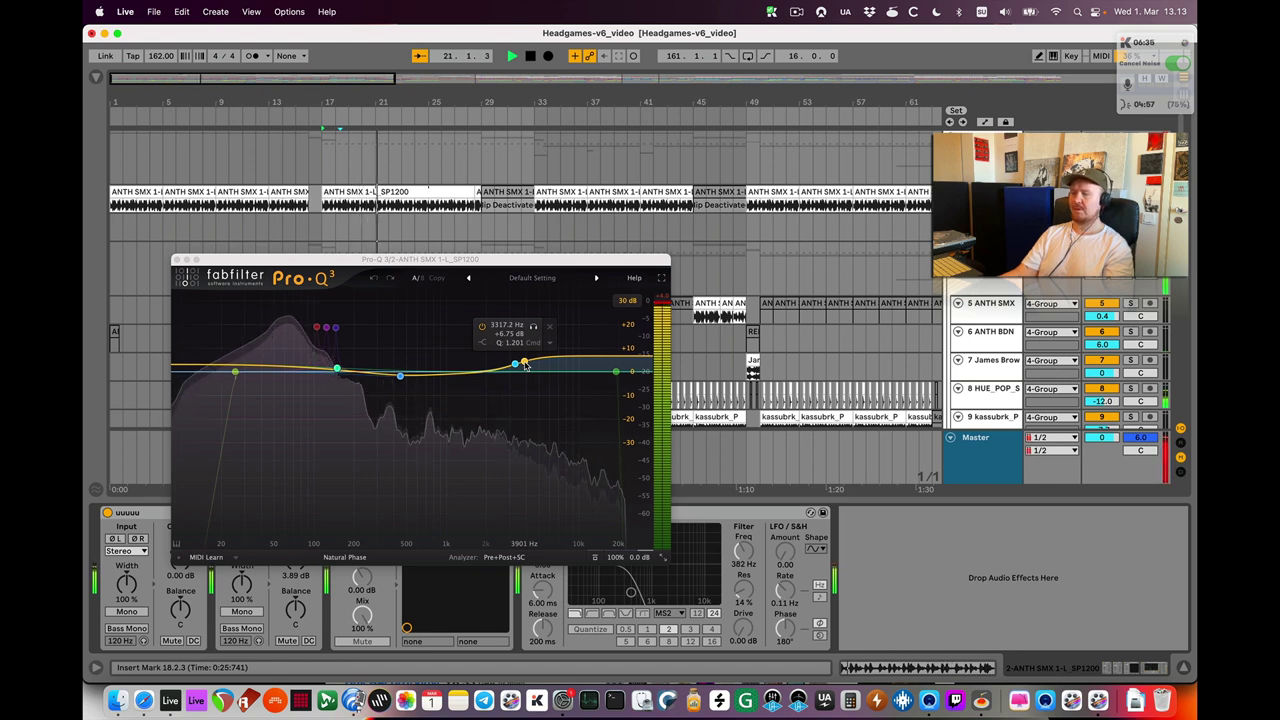
pyautogui.press('space')
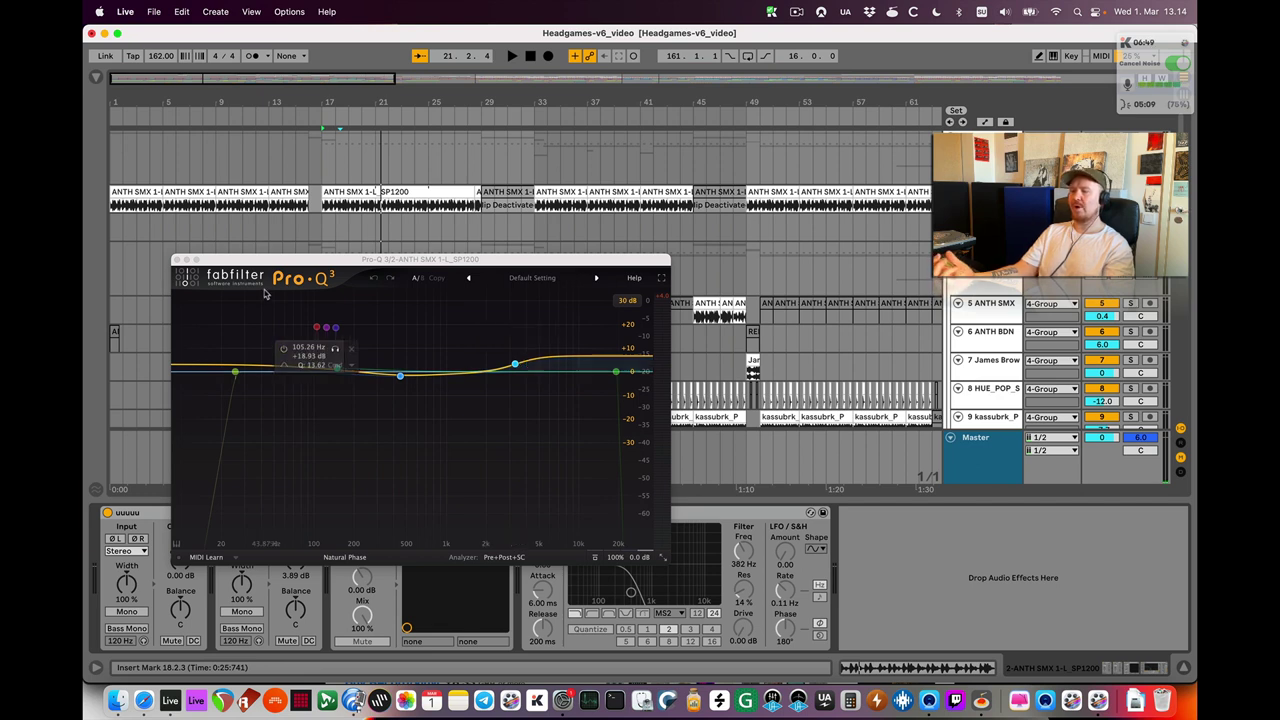
pyautogui.click(177, 260)
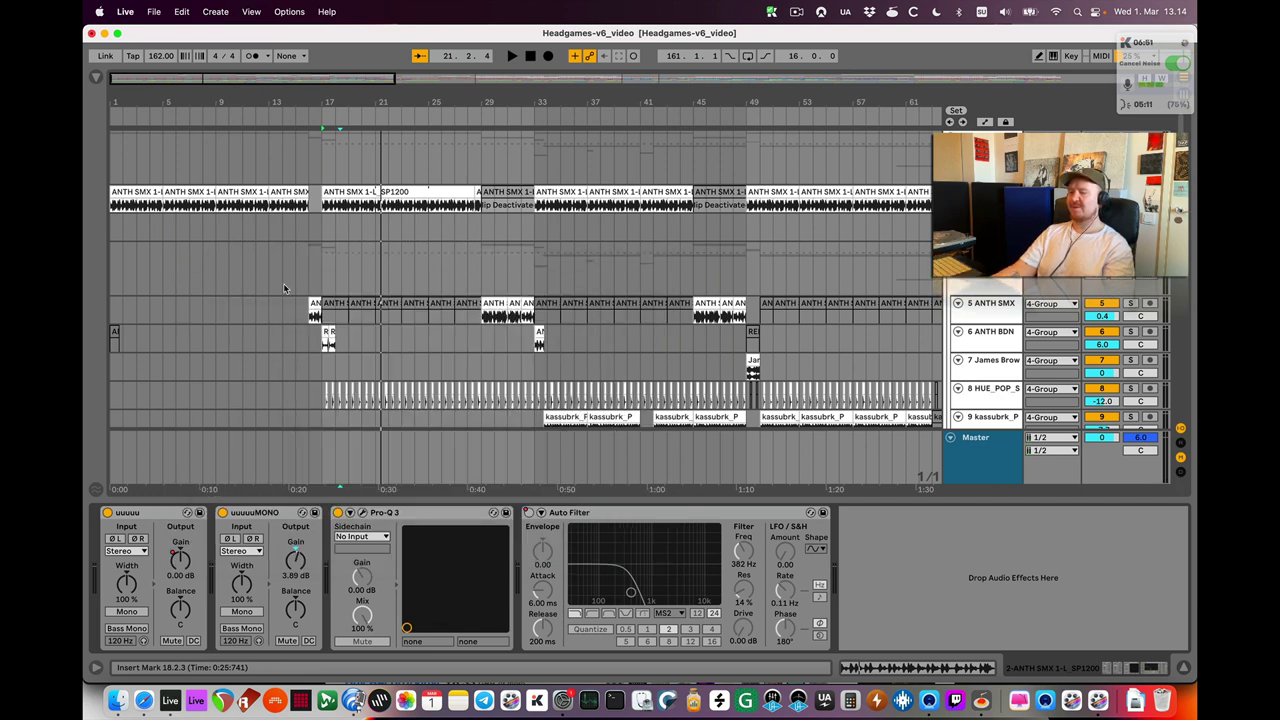
pyautogui.scroll(-3, 284, 289)
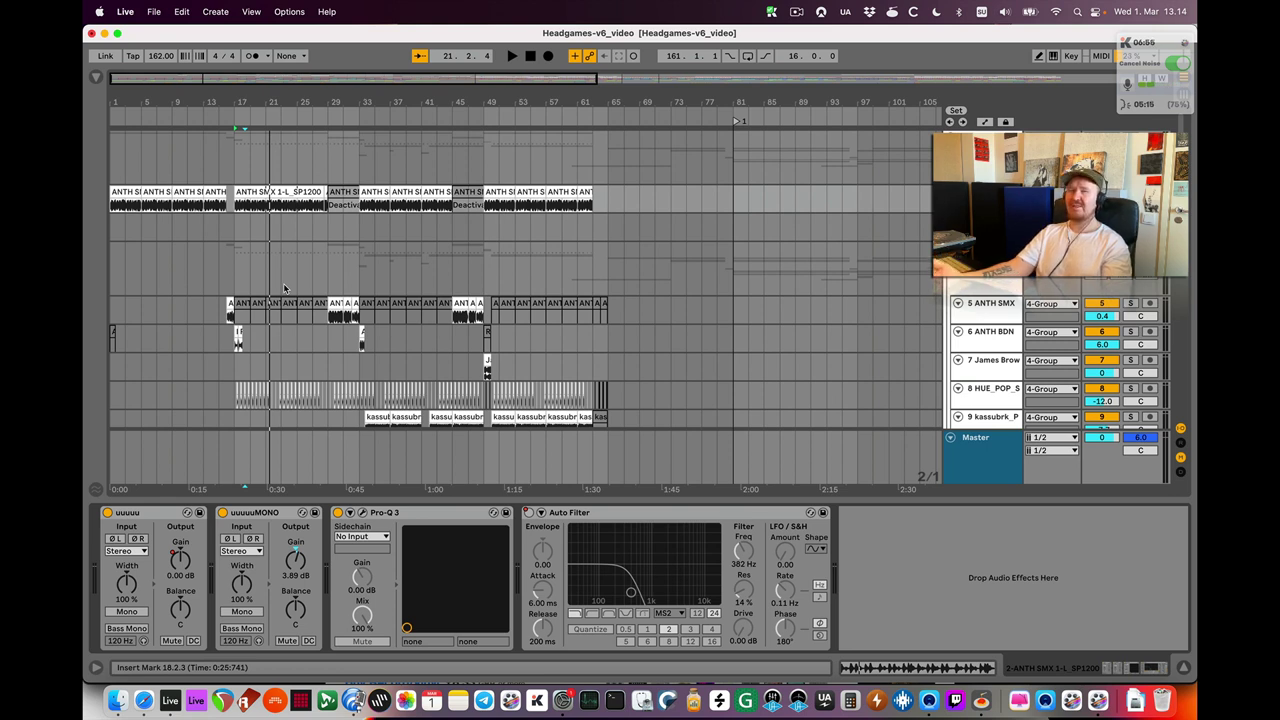
# Select the 4-Group drum bus, play from bar 65 and compare Session and Arrangement views.
pyautogui.click(607, 265)
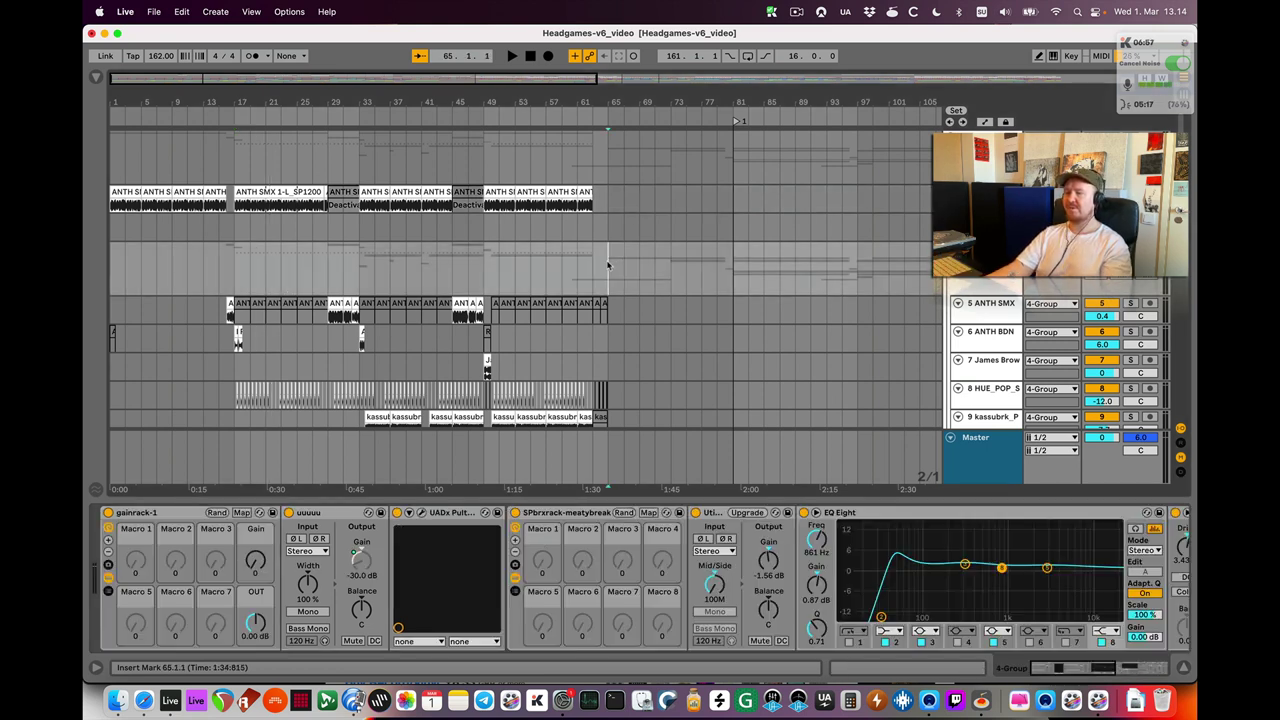
pyautogui.press('space')
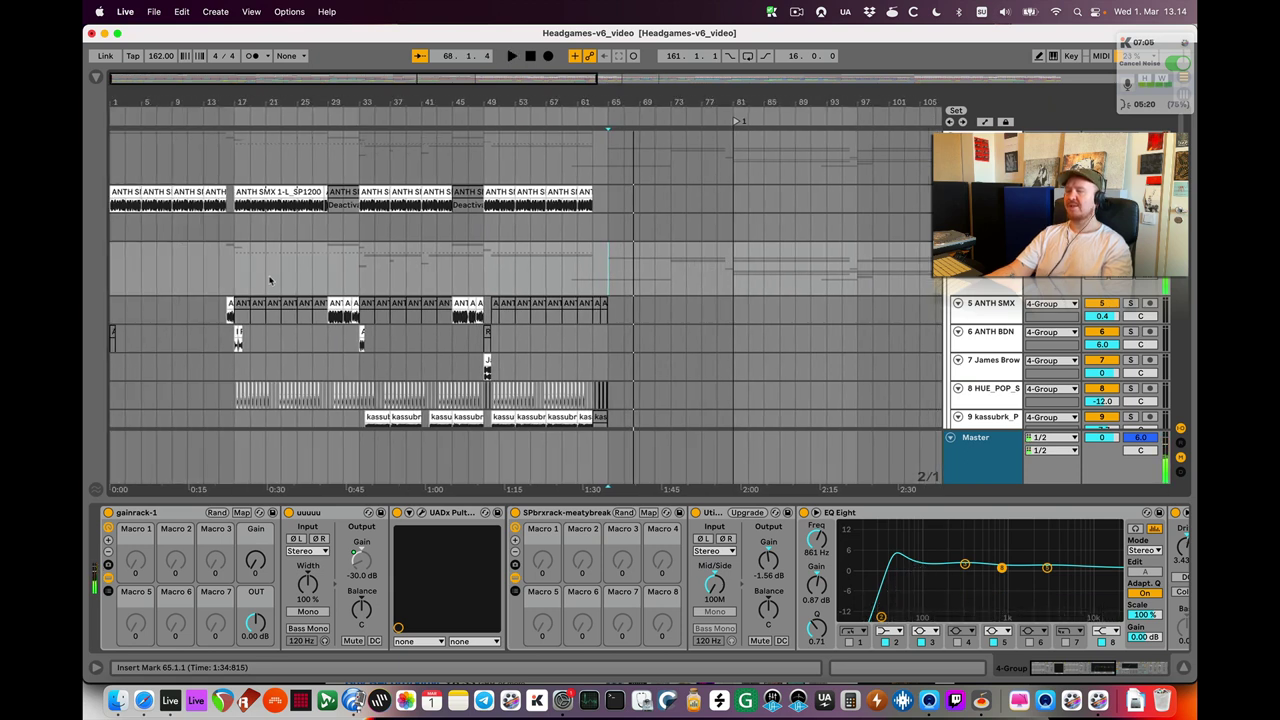
pyautogui.press('Tab')
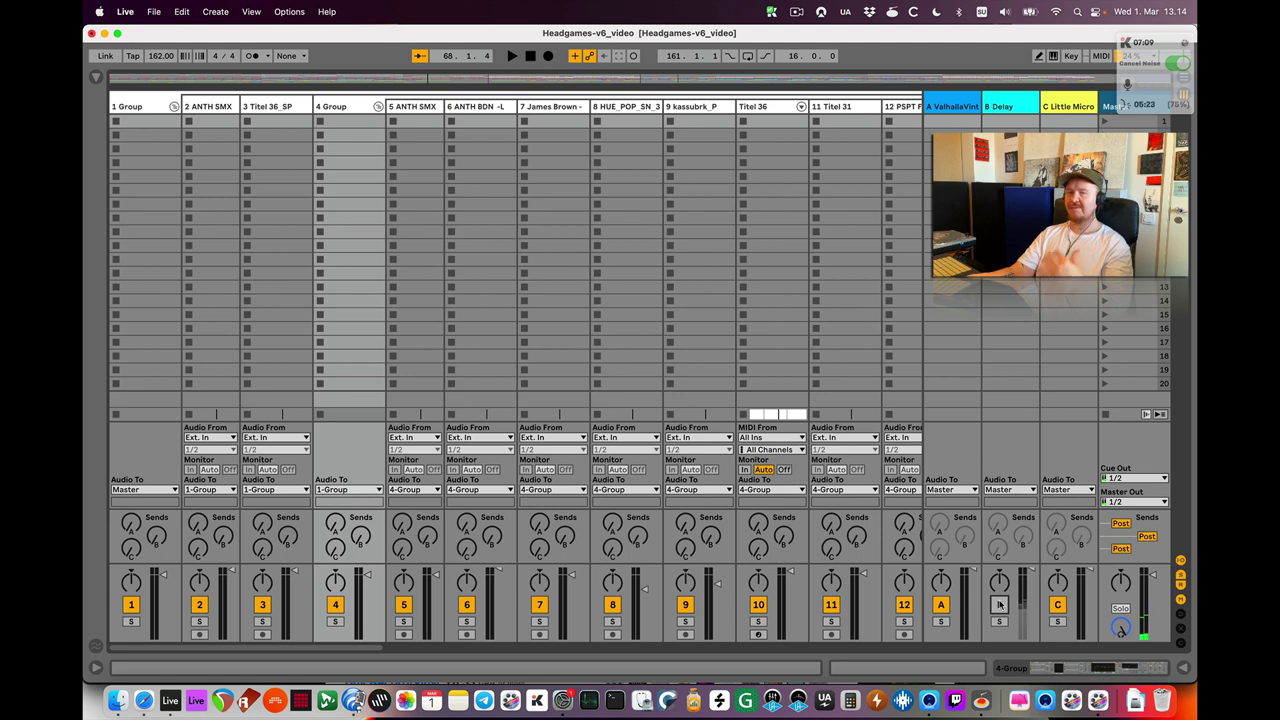
pyautogui.press('Tab')
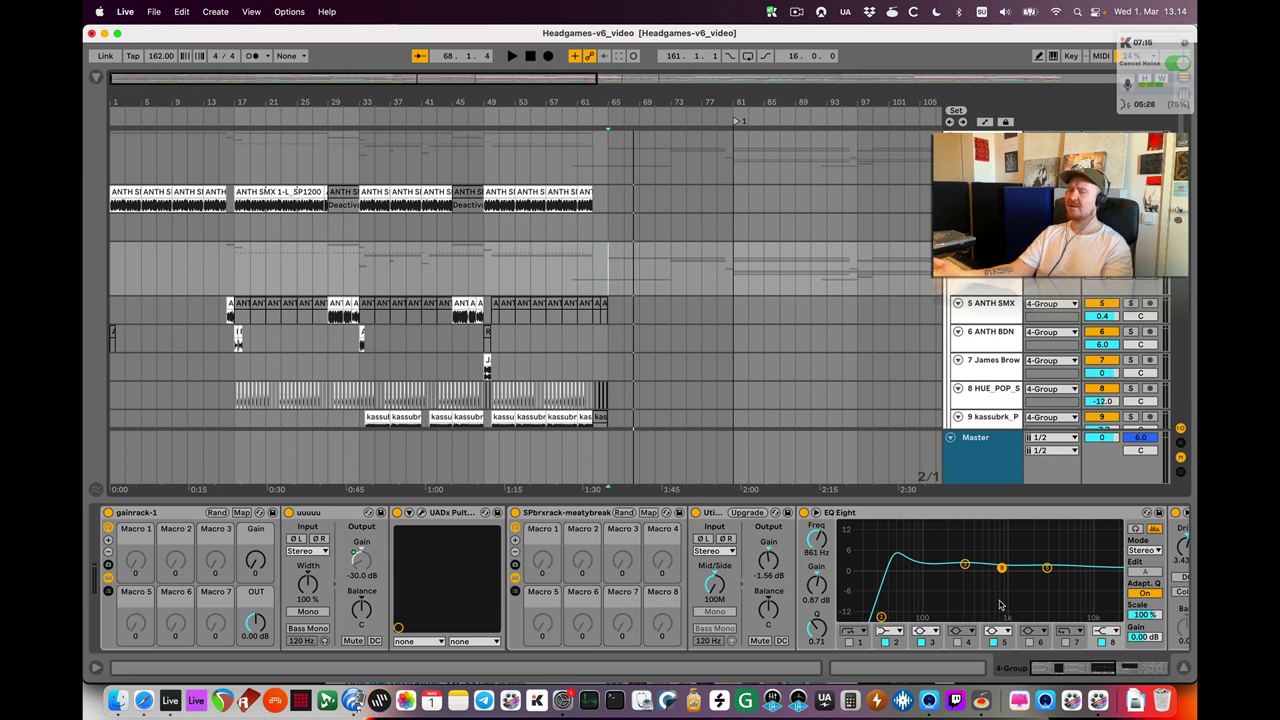
pyautogui.press('Tab')
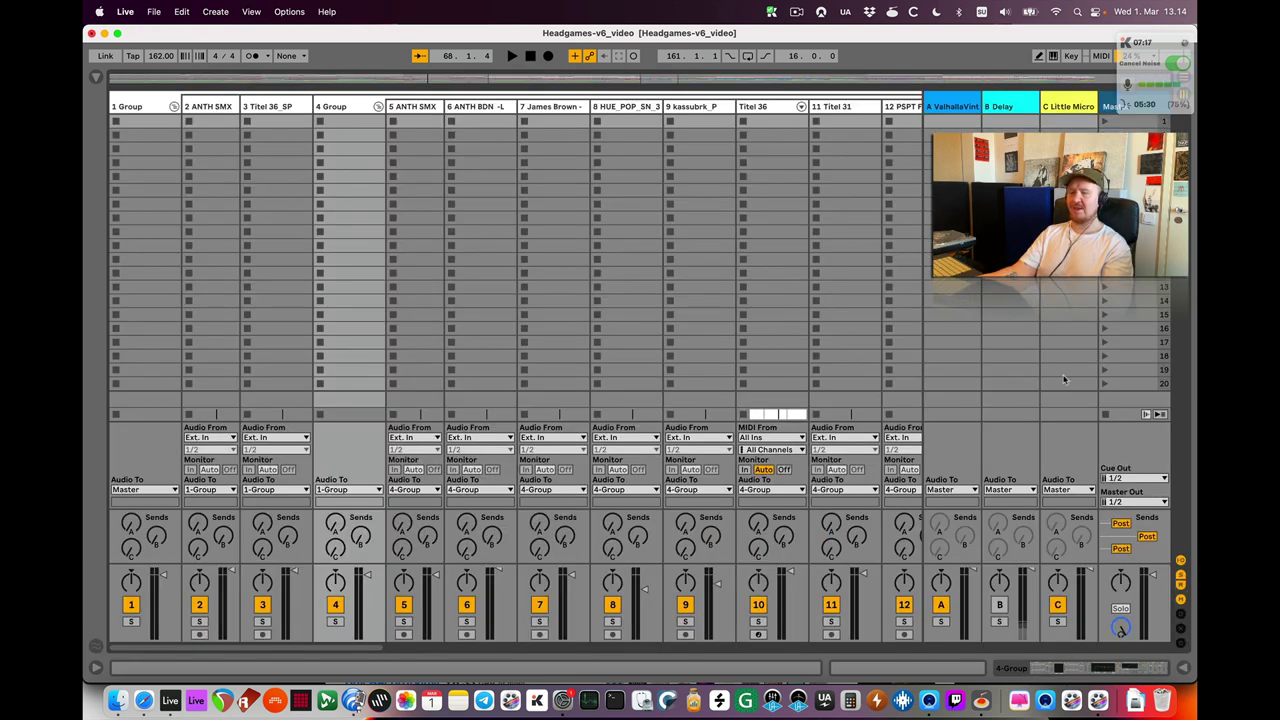
pyautogui.press('Tab')
# Play the arrangement from bar 17.
pyautogui.scroll(-3, 501, 271)
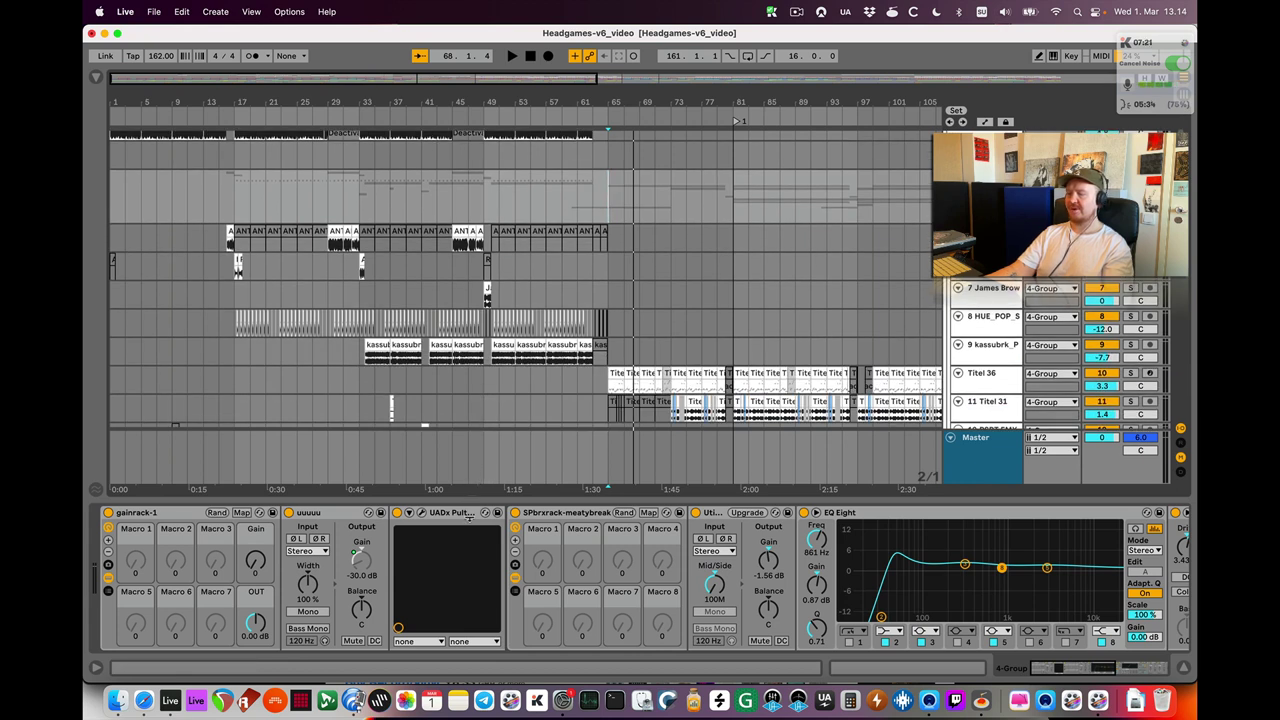
pyautogui.scroll(3, 240, 280)
pyautogui.click(237, 279)
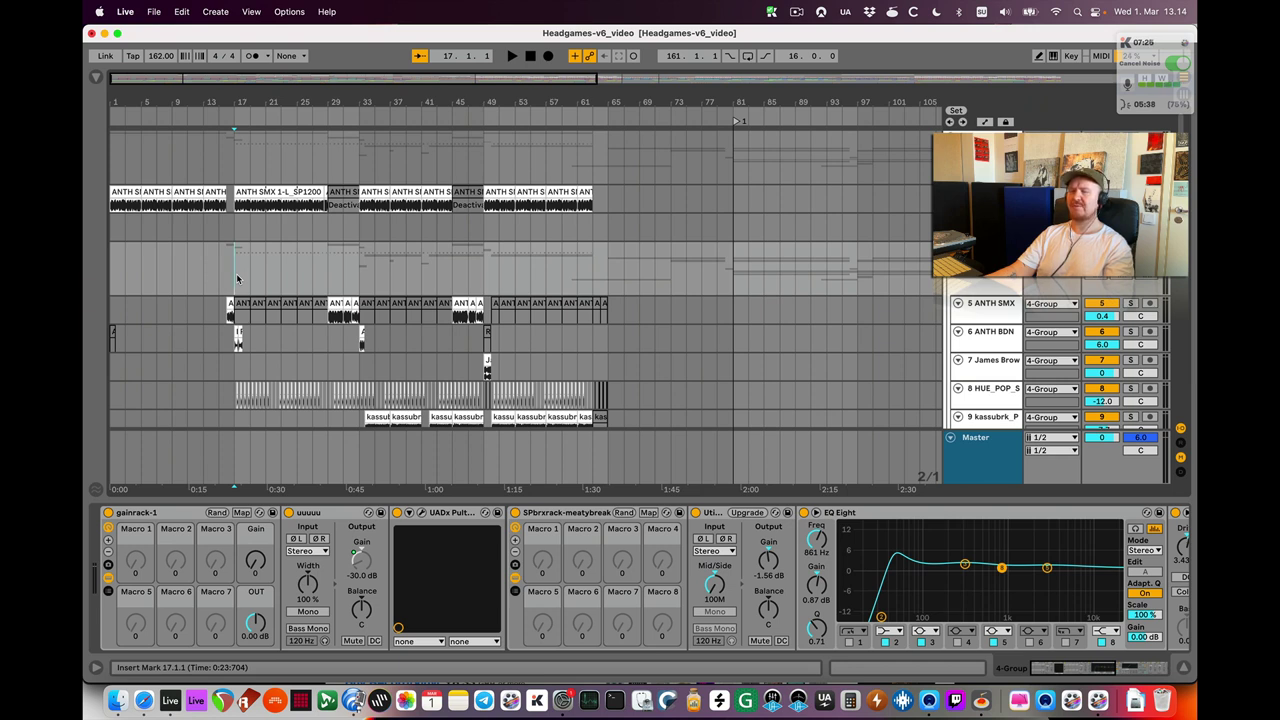
pyautogui.press('space')
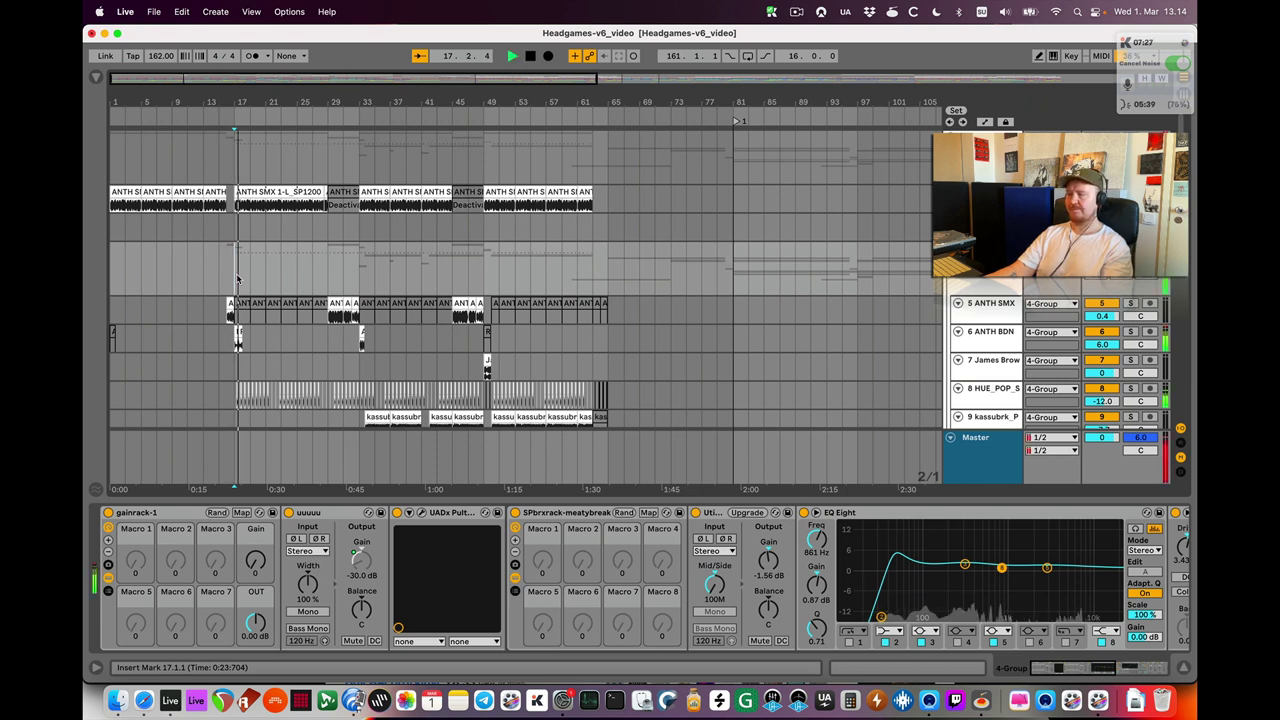
# Stop playback, show the Chord Det Keys instrument chain and play the Wavetable chord part.
pyautogui.scroll(-15, 237, 279)
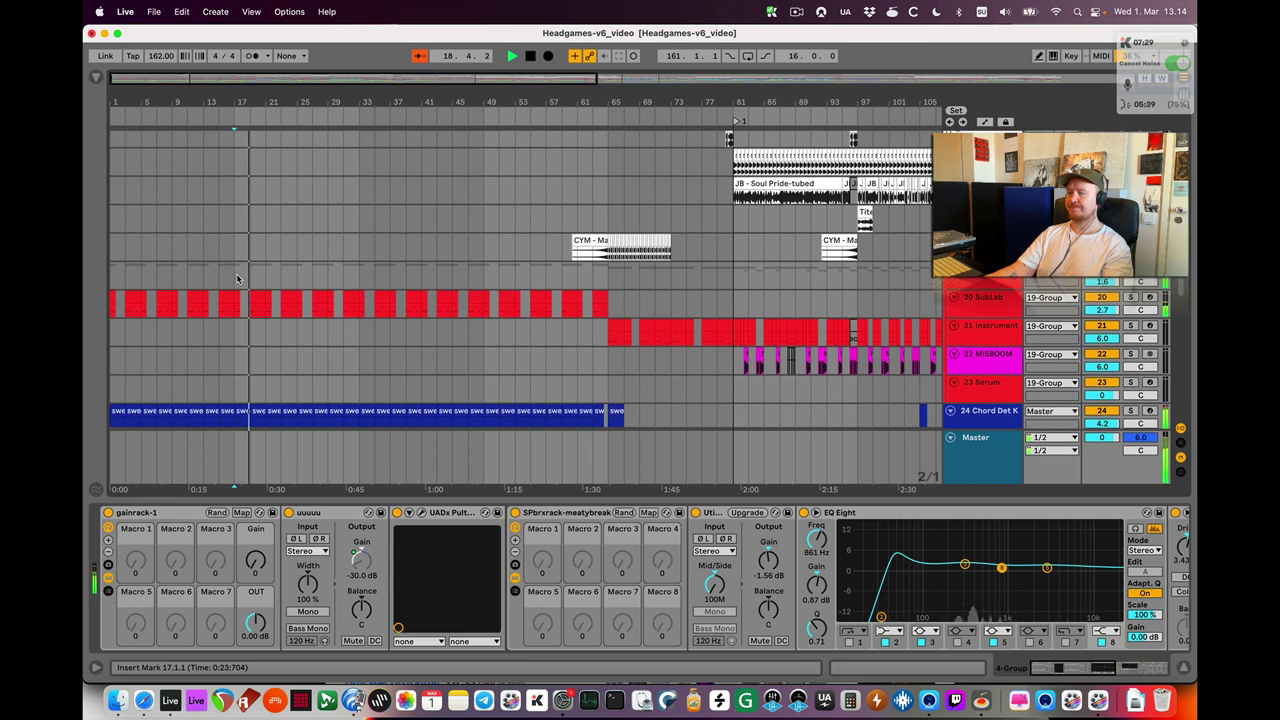
pyautogui.scroll(-7, 237, 279)
pyautogui.press('space')
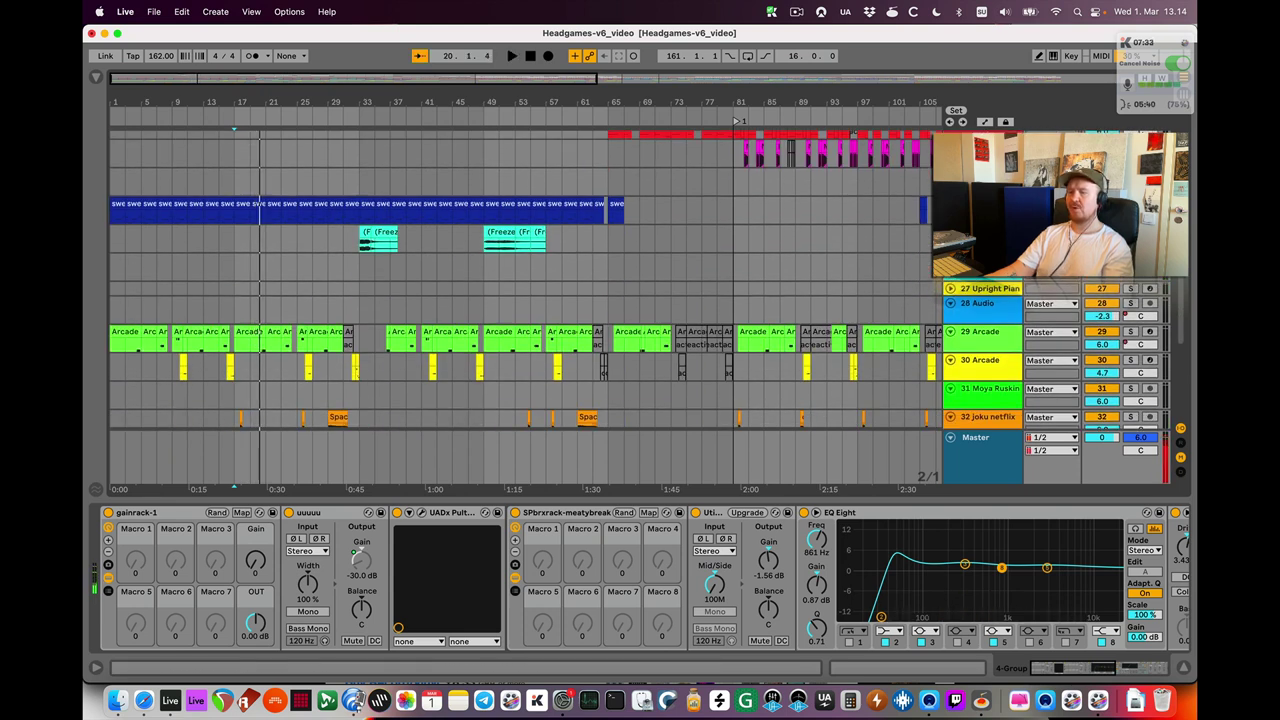
pyautogui.click(770, 210)
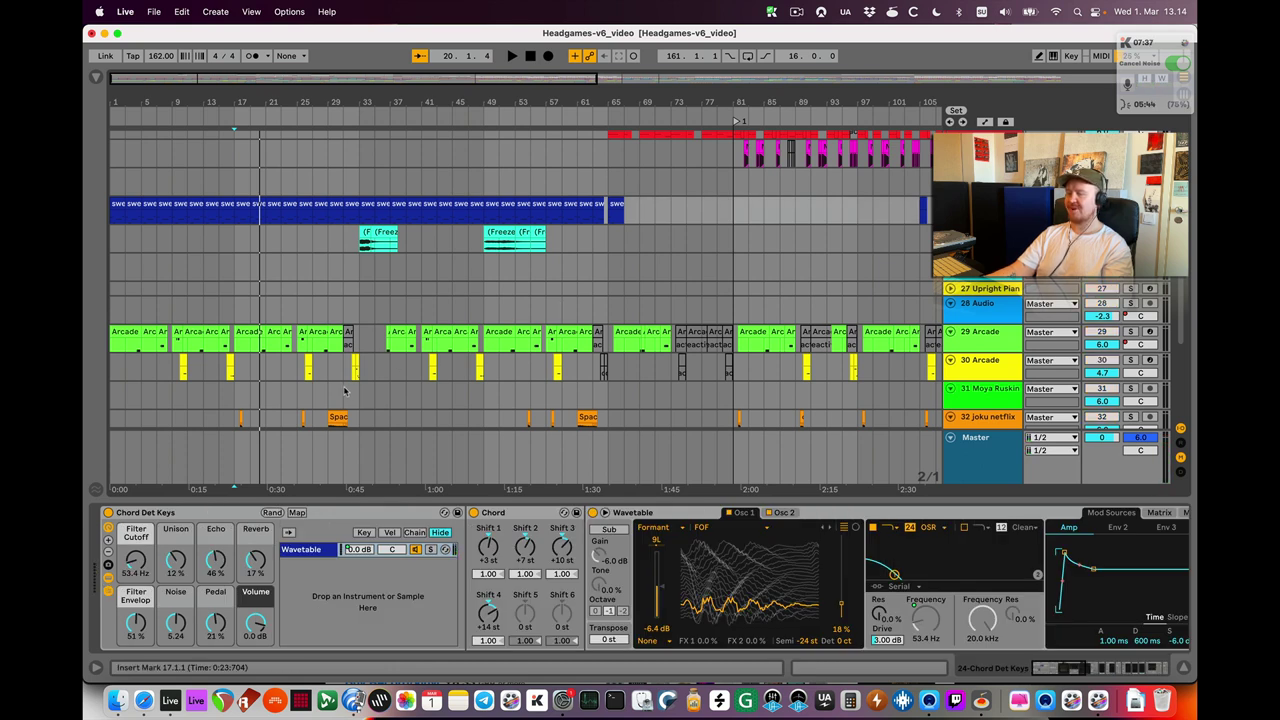
pyautogui.press('space')
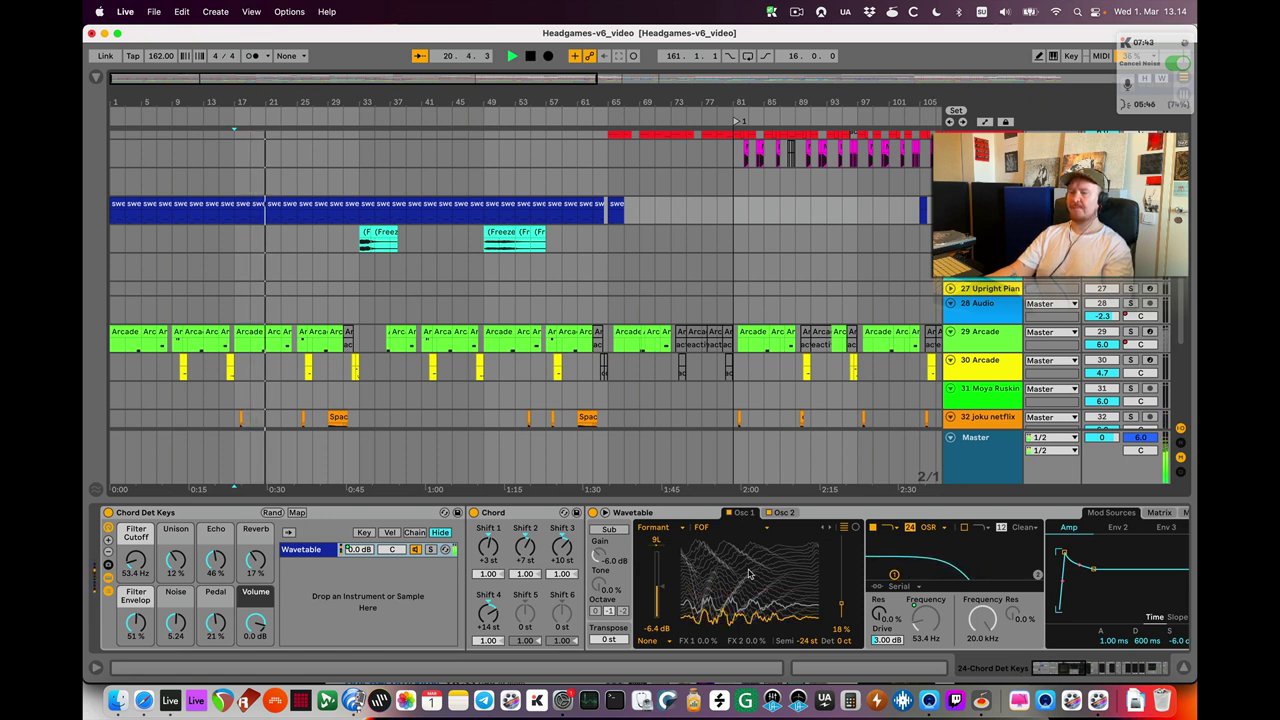
# Play a test note on the Wavetable chord instrument, then play the chord clip's bars 17–19.
pyautogui.click(1155, 48)
pyautogui.click(1055, 59)
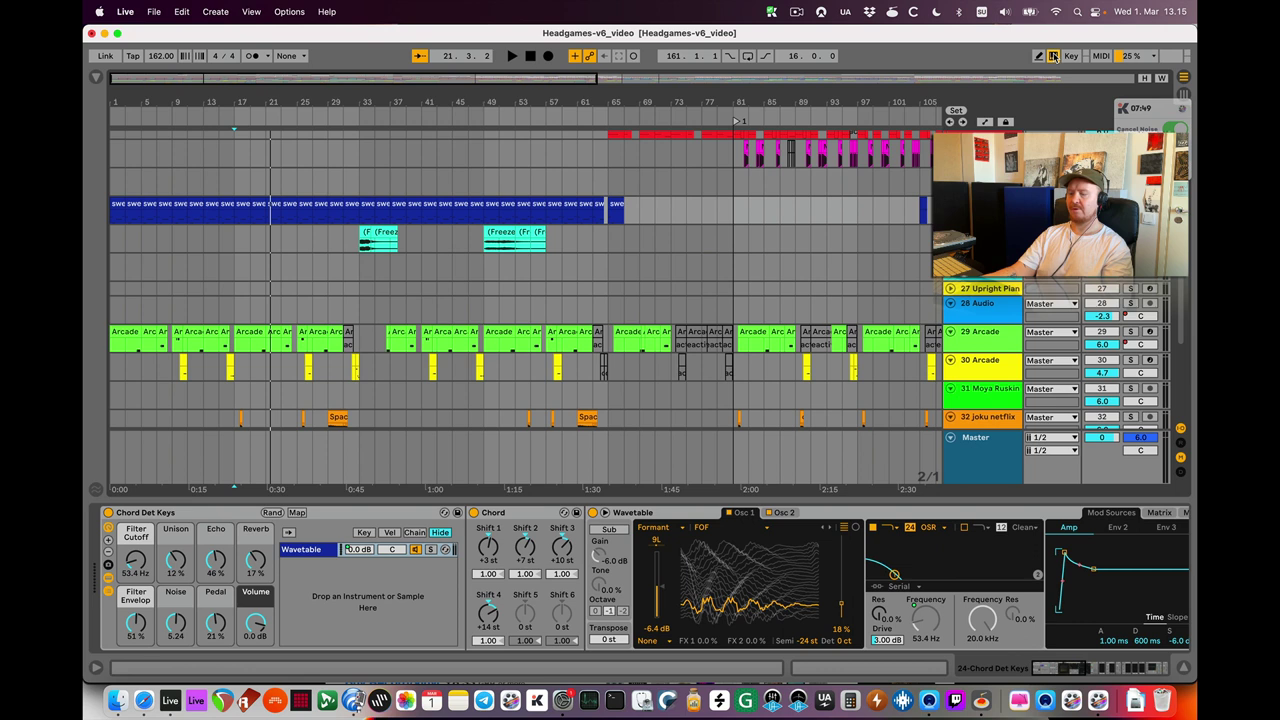
pyautogui.press('a')
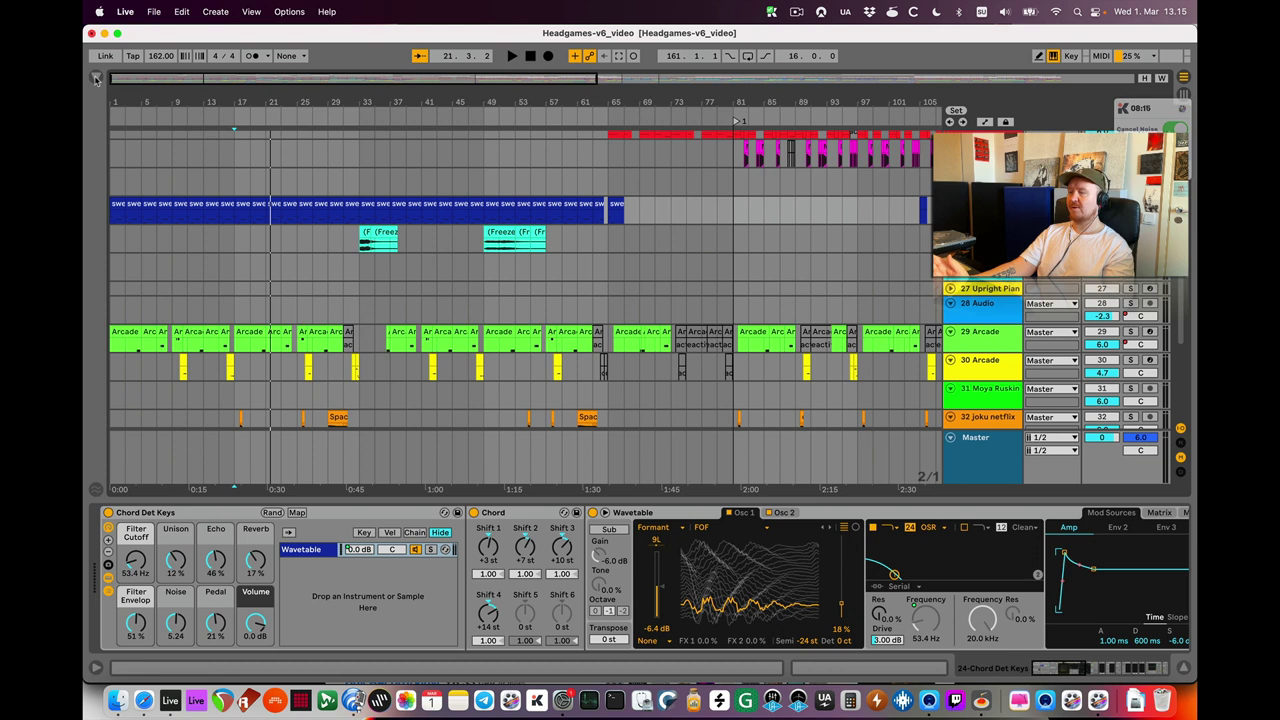
pyautogui.click(241, 216)
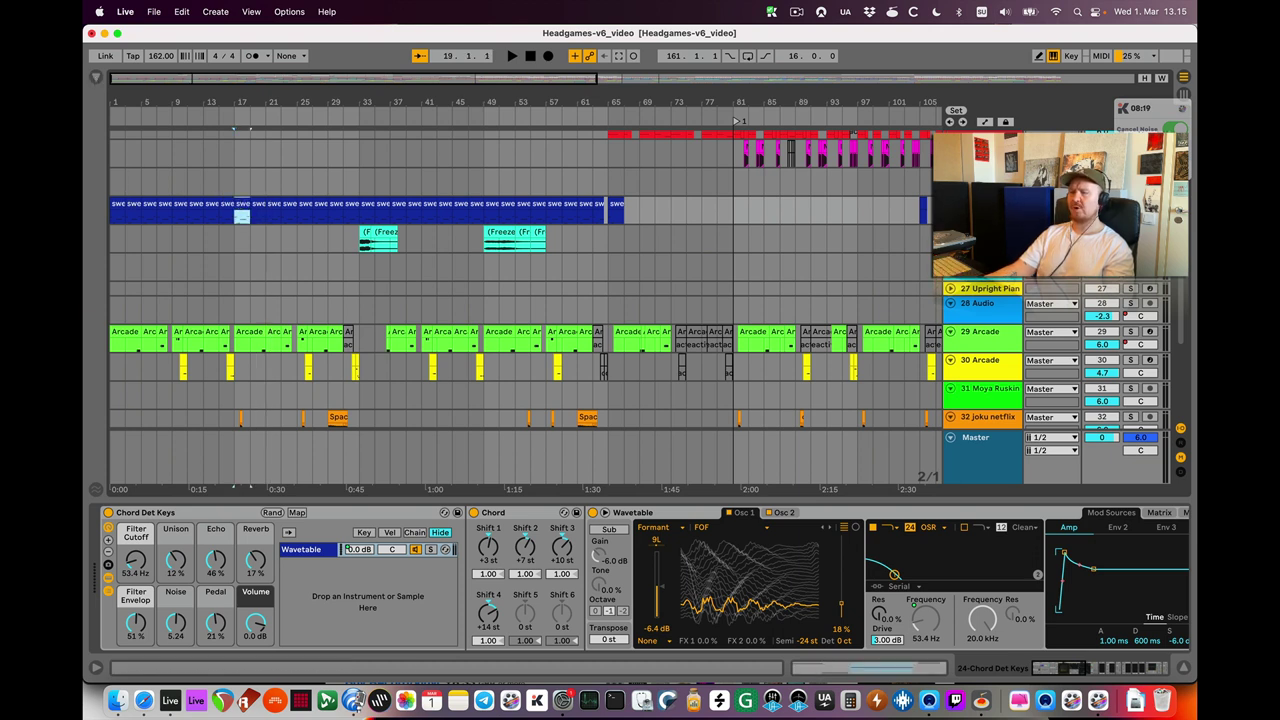
pyautogui.press('space')
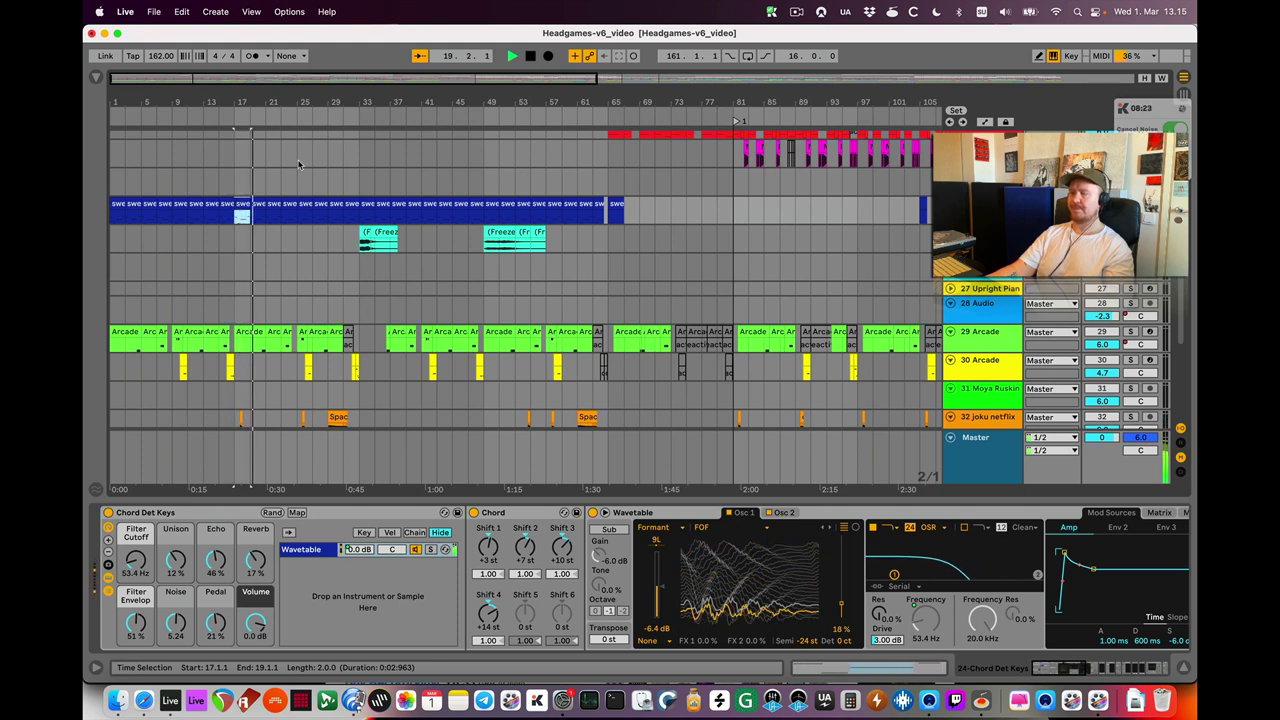
# Open the browser's User Library CLIPS folder and widen it to show full dates.
pyautogui.click(96, 79)
pyautogui.scroll(-4, 128, 380)
pyautogui.click(177, 156)
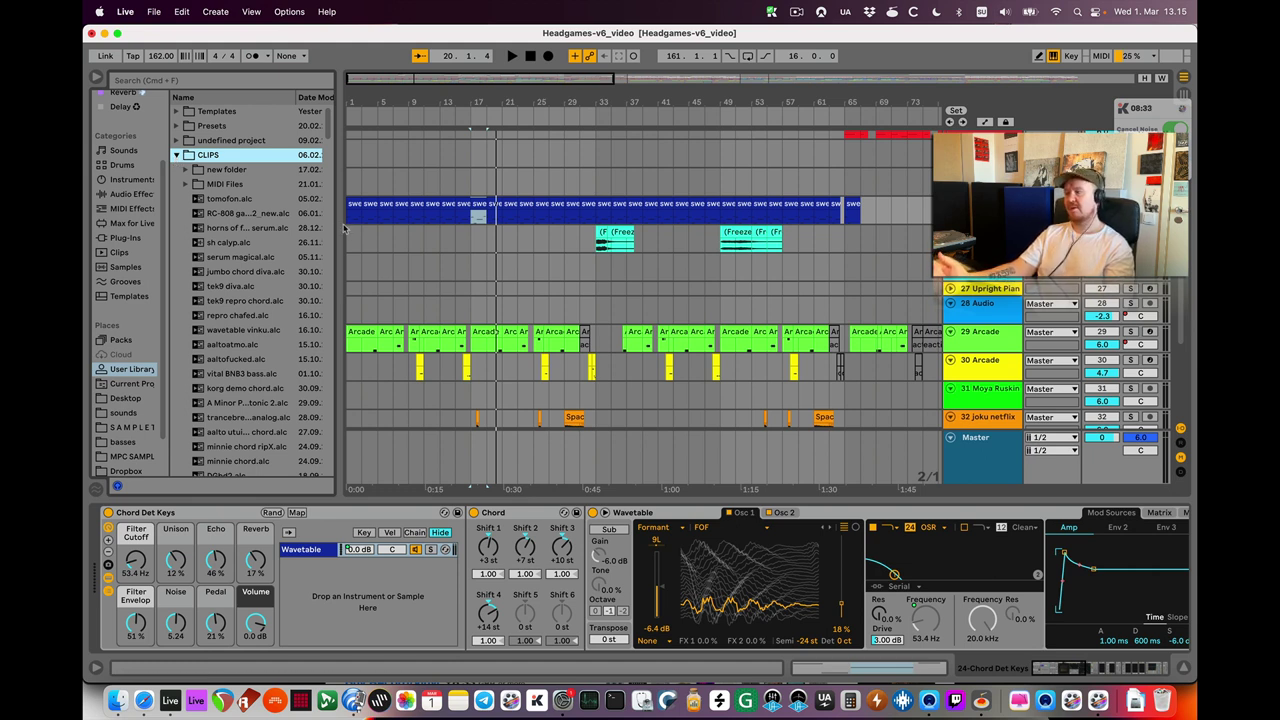
pyautogui.moveTo(338, 228); pyautogui.dragTo(399, 231)
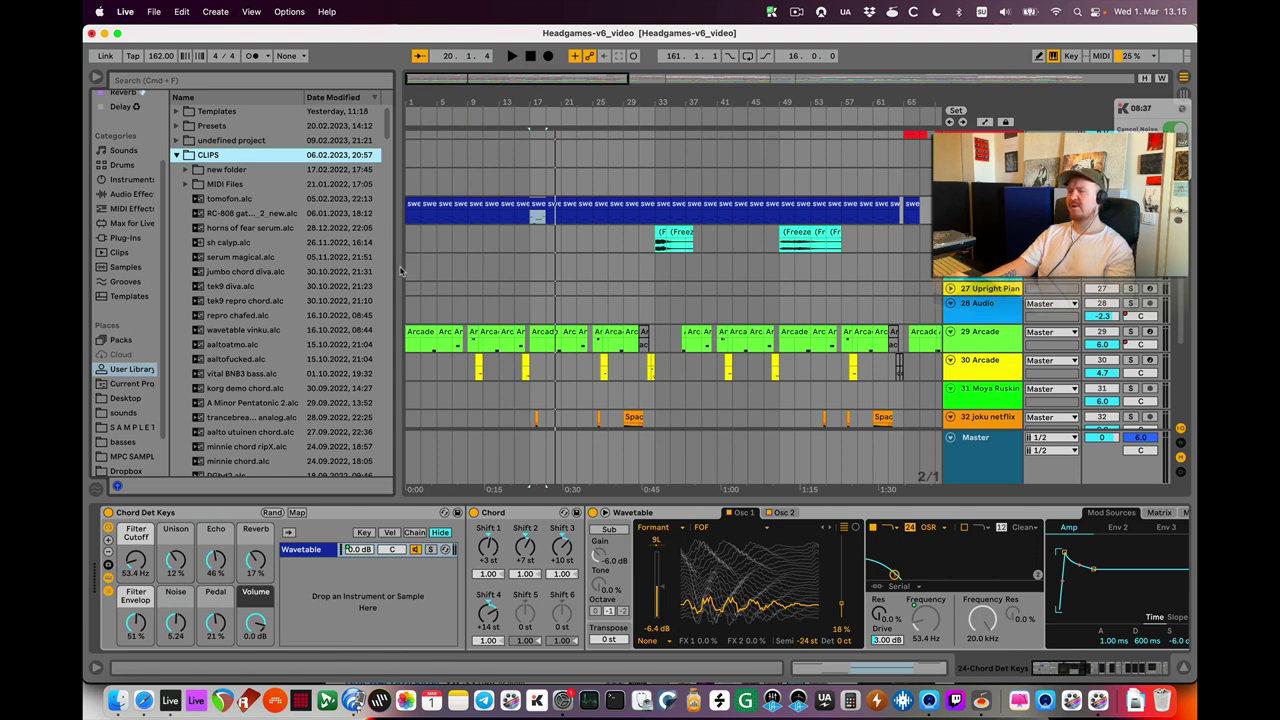
# Preview serum magical, jumbo chord diva and tek9 diva clips, ending on jumbo chord diva.
pyautogui.click(260, 257)
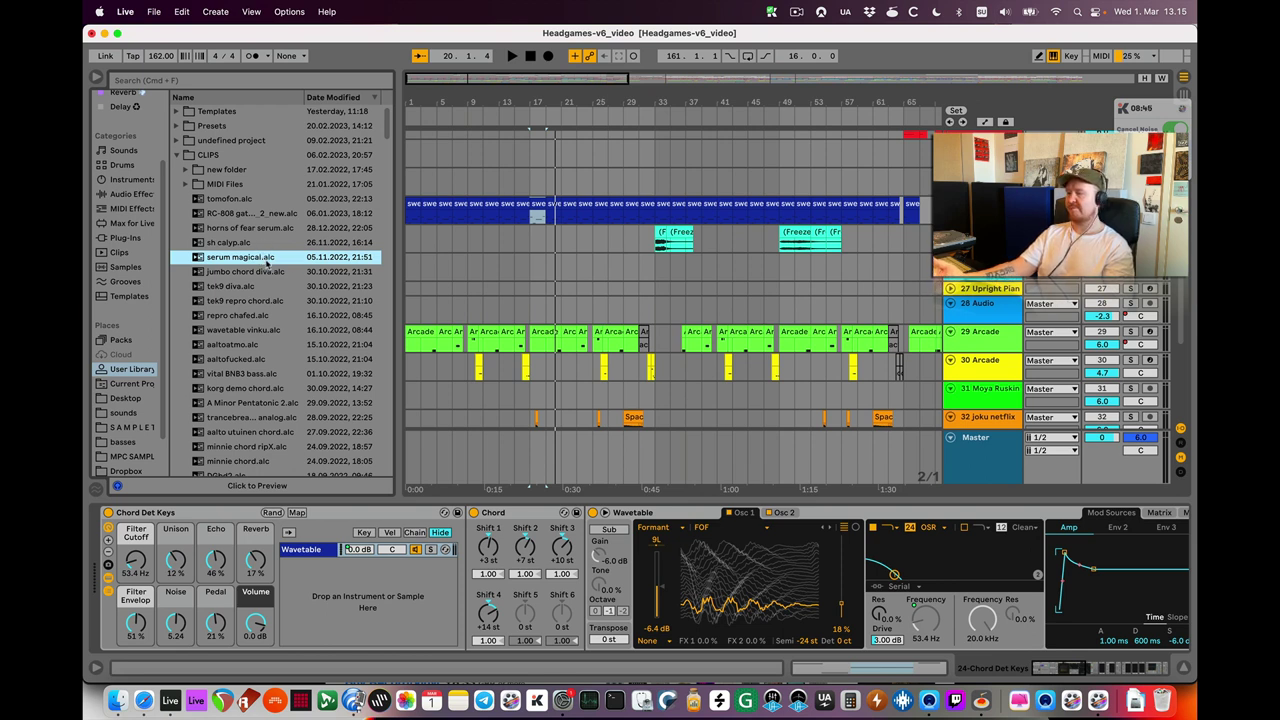
pyautogui.doubleClick(260, 262)
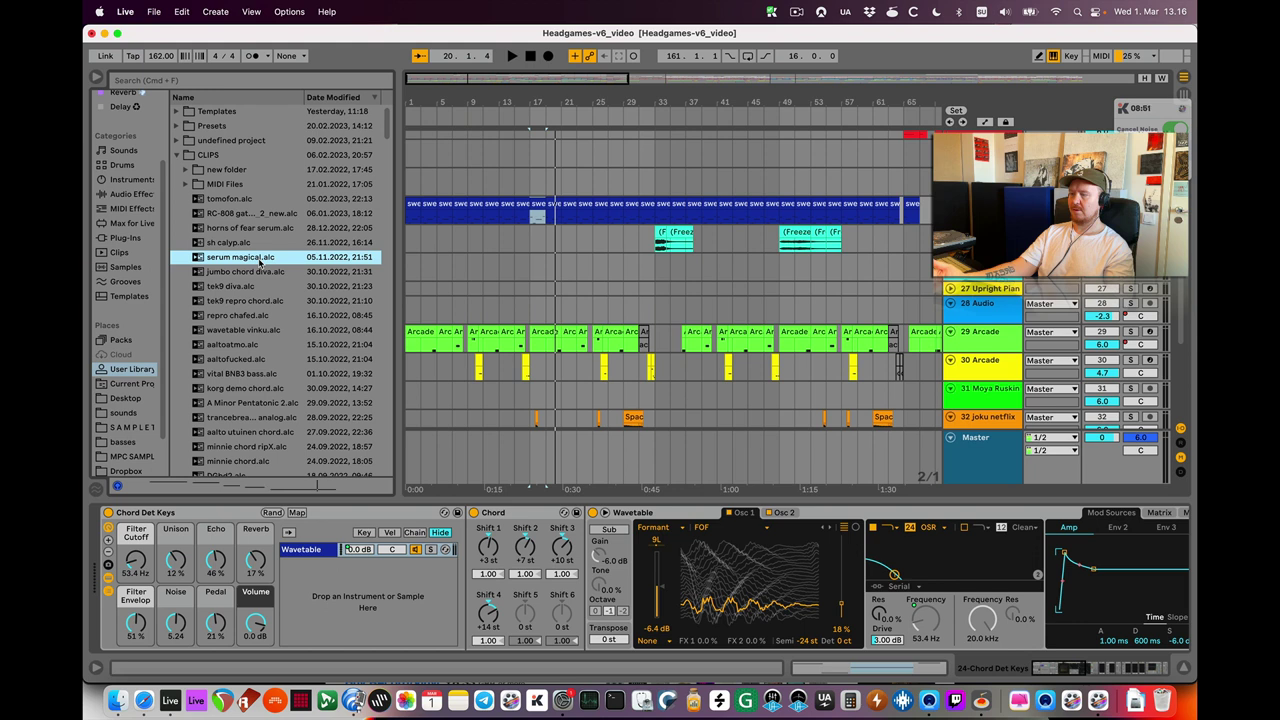
pyautogui.doubleClick(266, 272)
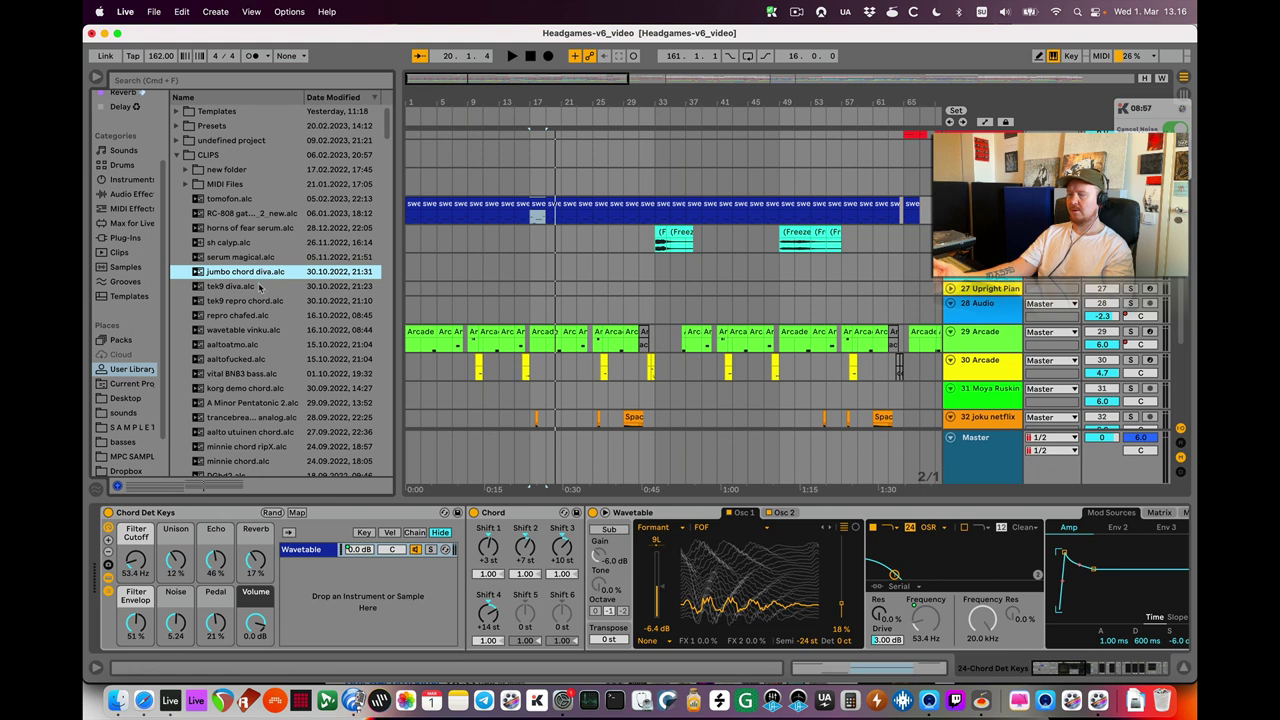
pyautogui.doubleClick(240, 286)
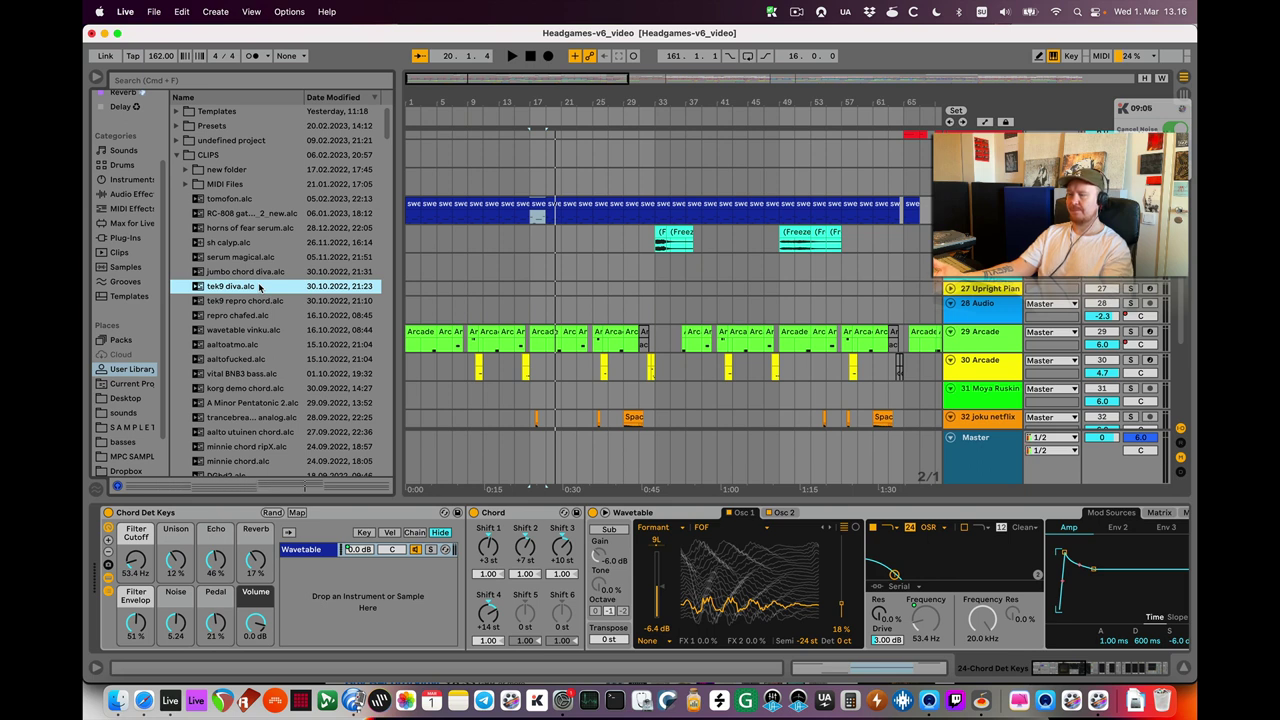
pyautogui.press('Up')
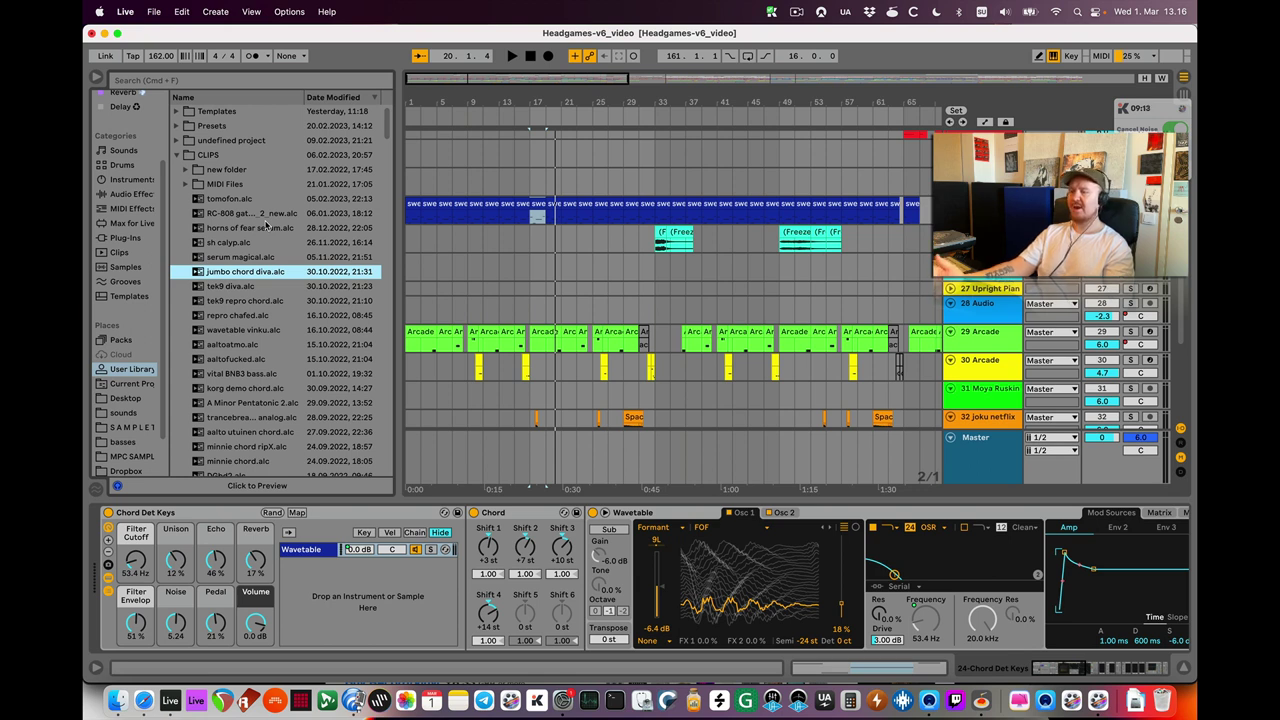
# Zoom the arrangement in around bars 13–31.
pyautogui.moveTo(523, 100); pyautogui.dragTo(523, 150)
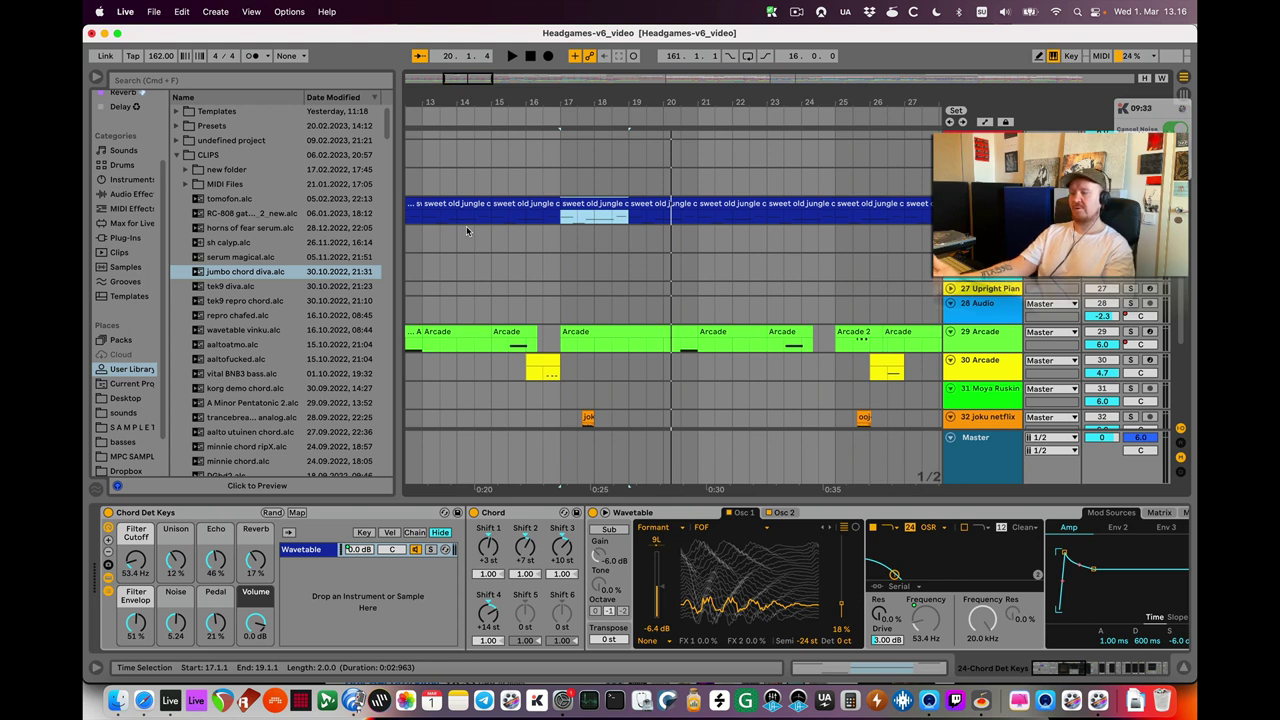
pyautogui.scroll(-10, 311, 322)
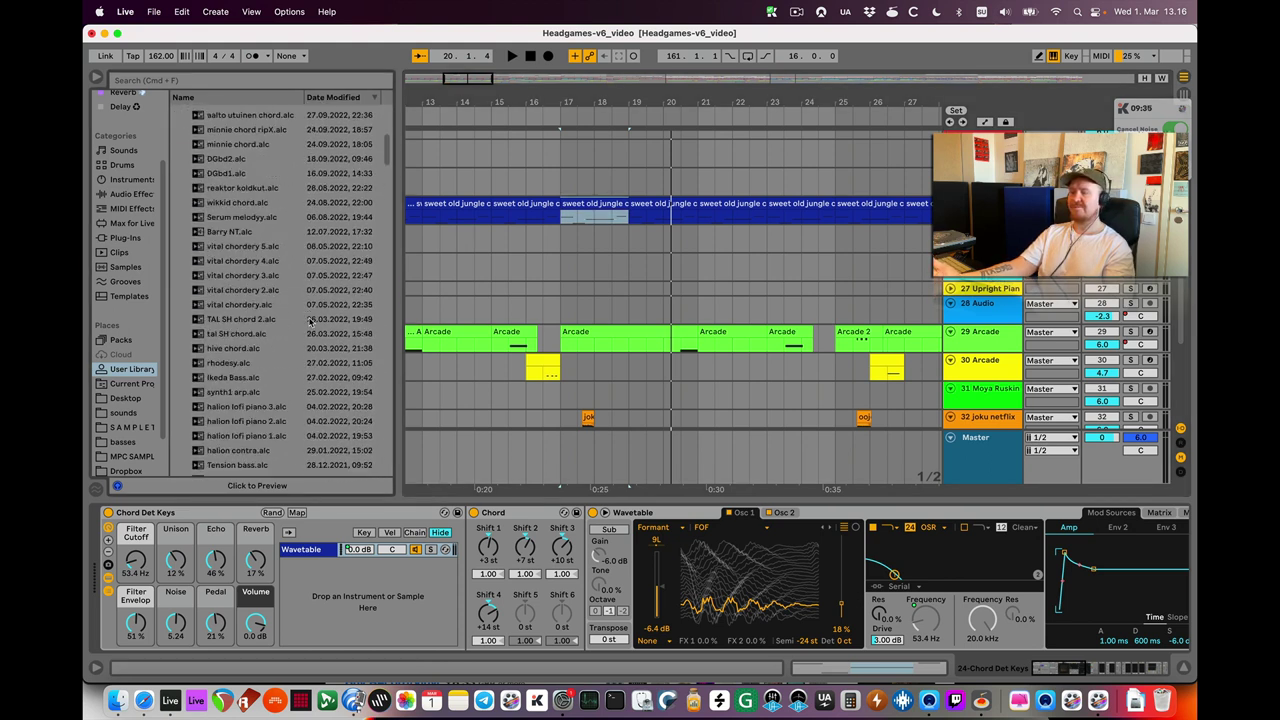
pyautogui.scroll(10, 311, 322)
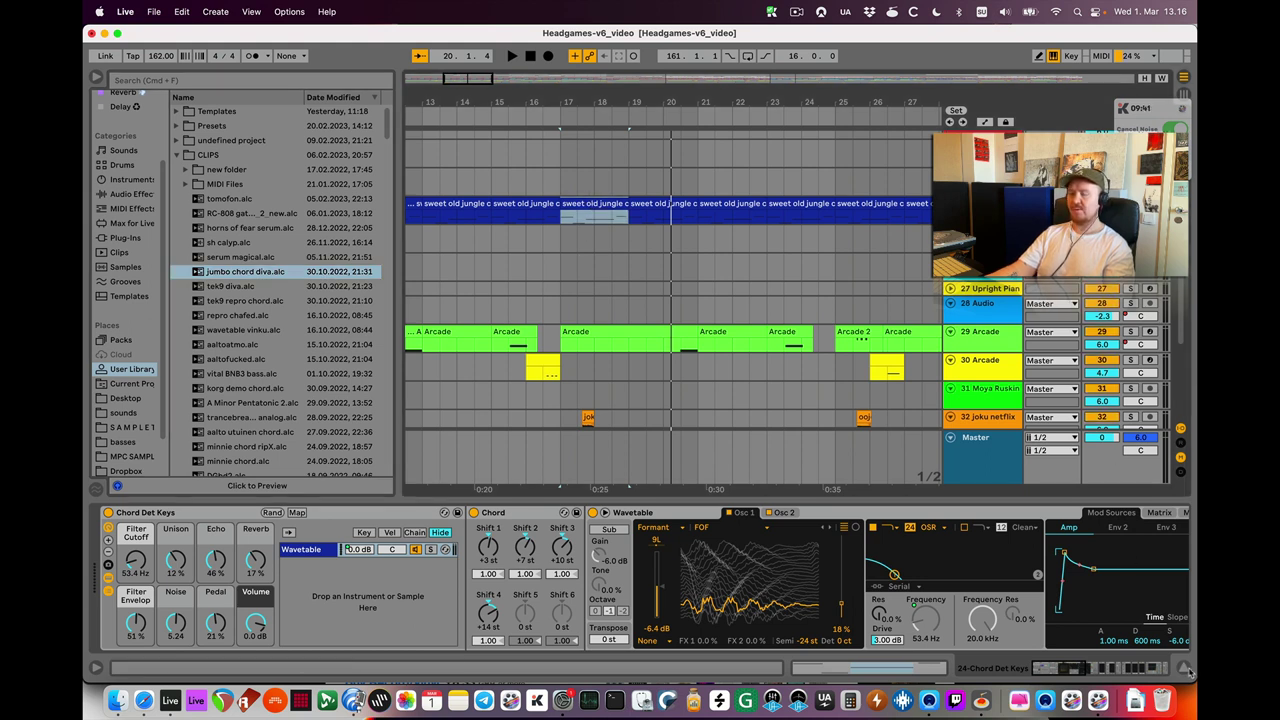
# Hide the Detail View and scroll down to the vokal naks track.
pyautogui.click(1182, 667)
pyautogui.scroll(-5, 629, 279)
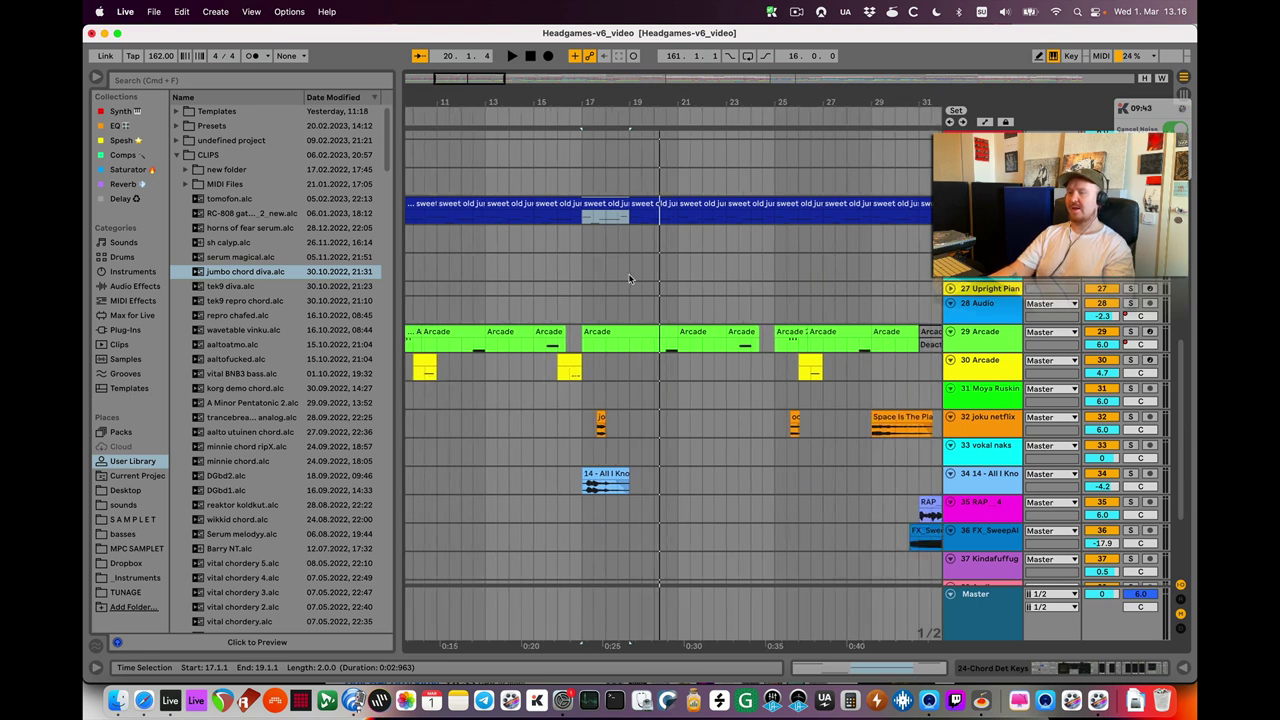
pyautogui.scroll(-2, 629, 279)
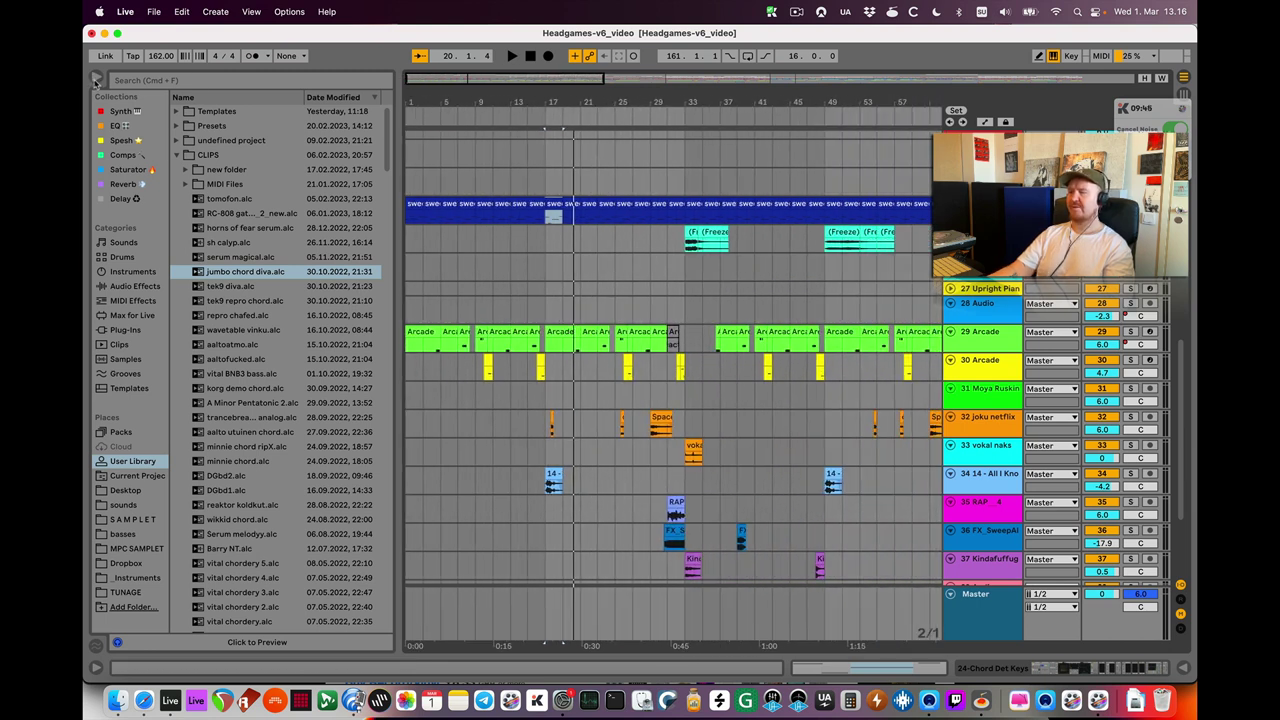
pyautogui.scroll(5, 523, 260)
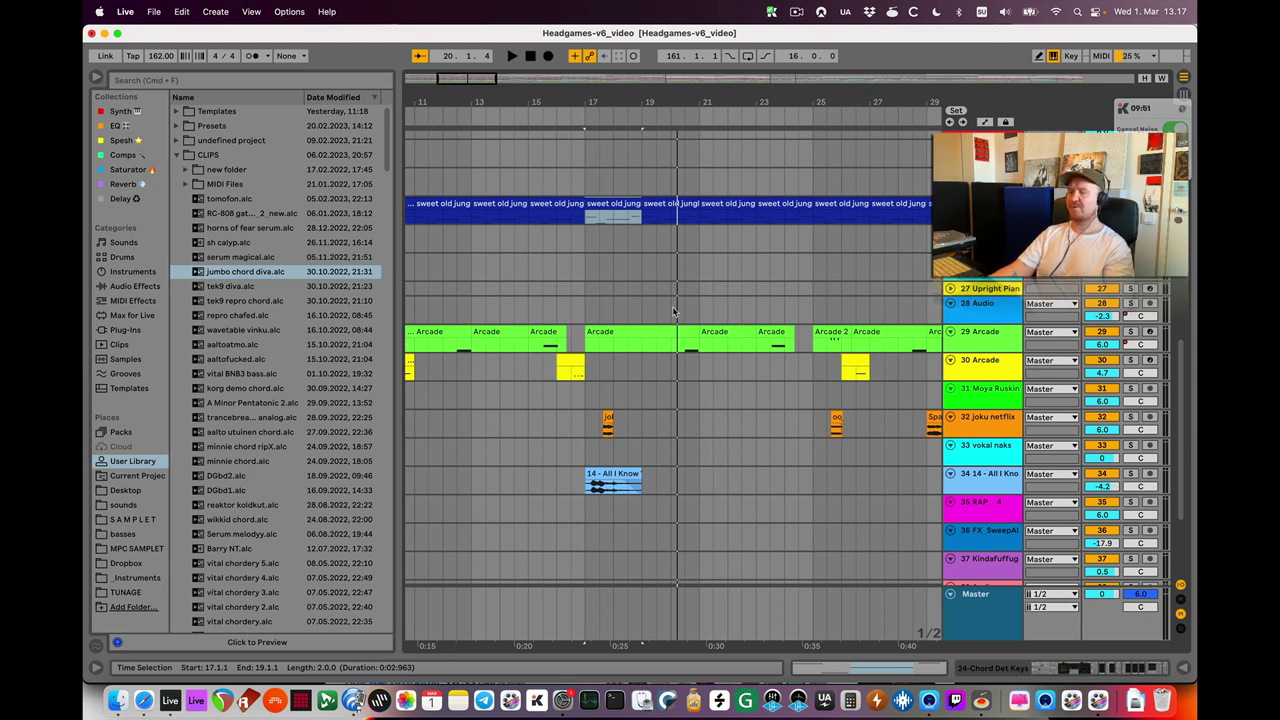
pyautogui.scroll(-4, 673, 311)
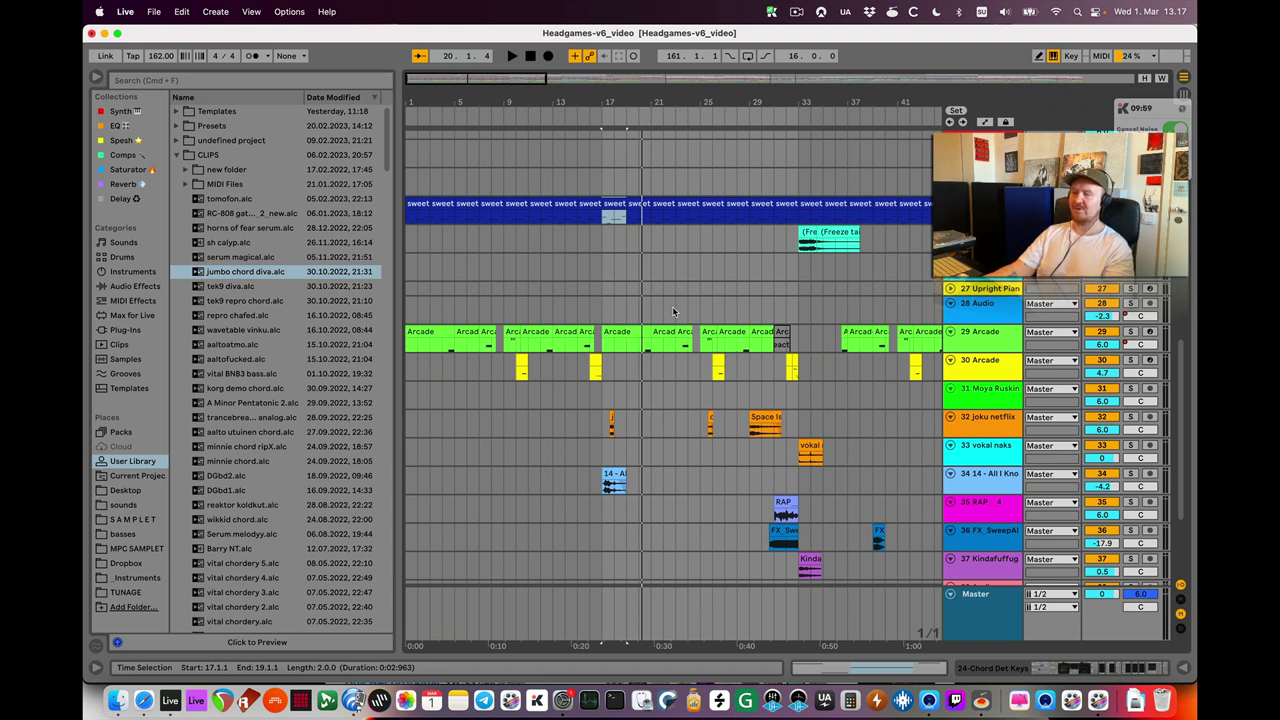
# Show the 29 Arcade track's device chain: Utility, Pro-Q 3 and MSED.
pyautogui.click(633, 347)
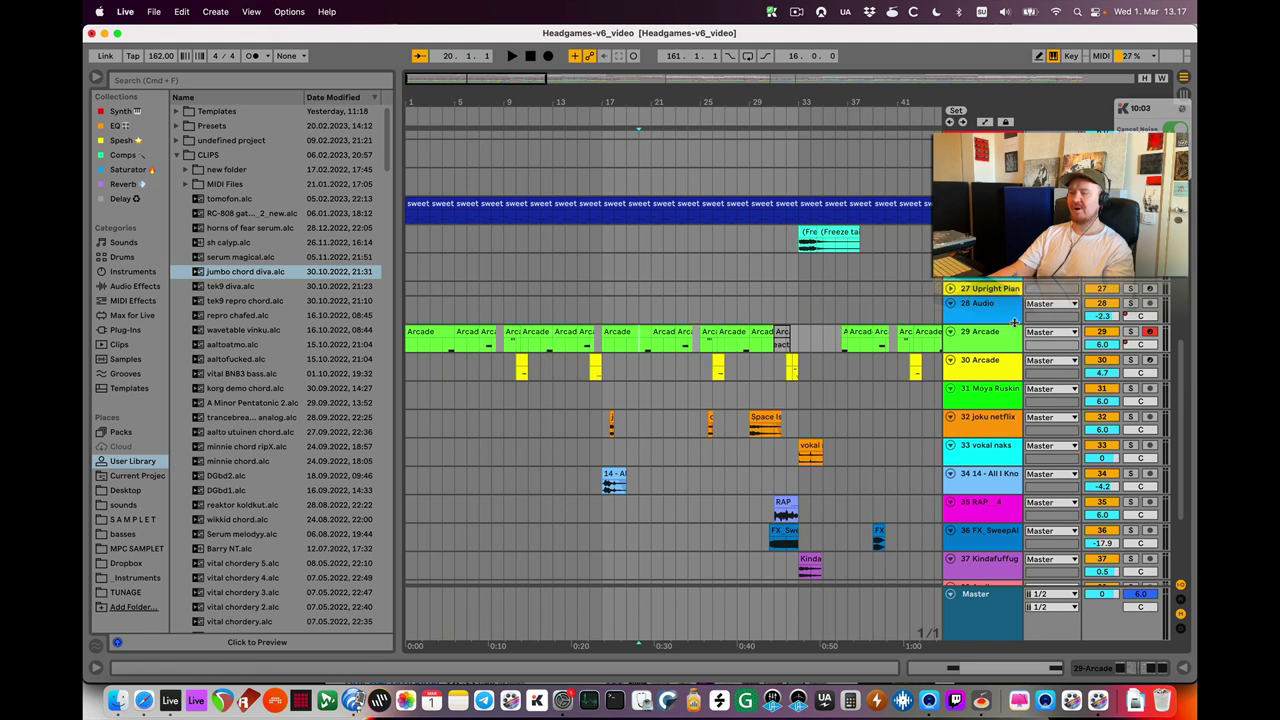
pyautogui.doubleClick(990, 340)
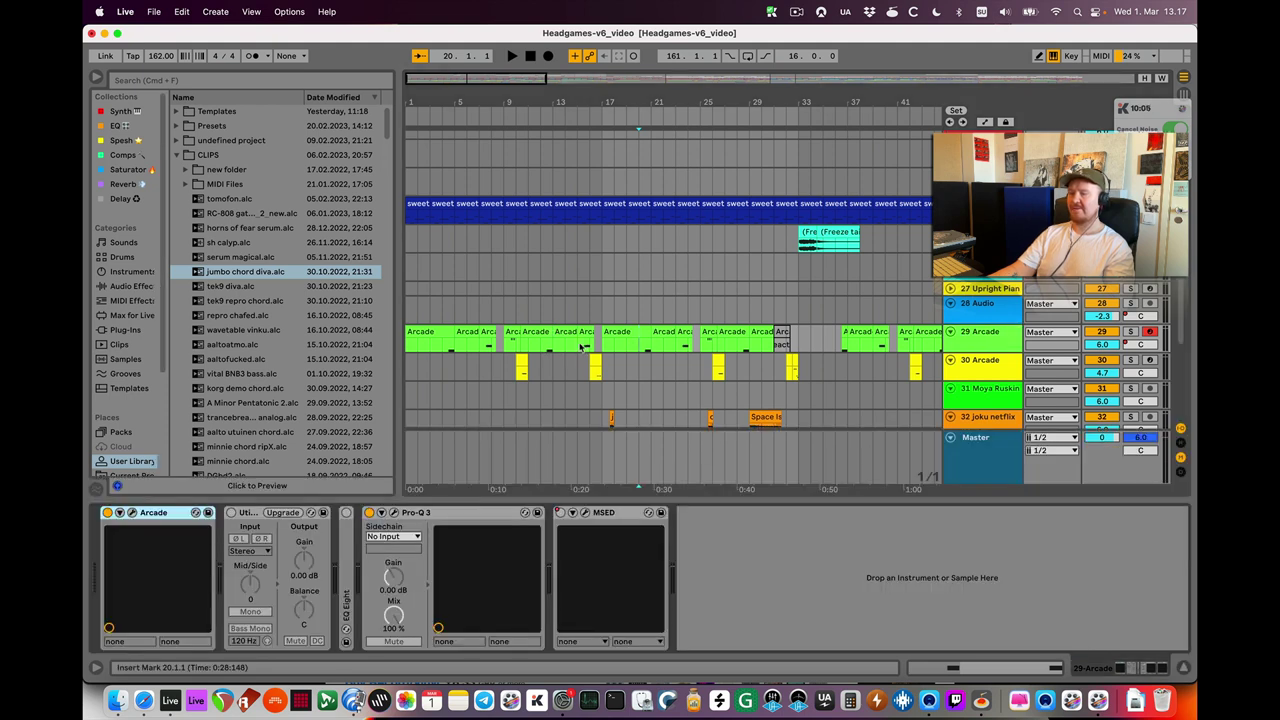
pyautogui.click(968, 337)
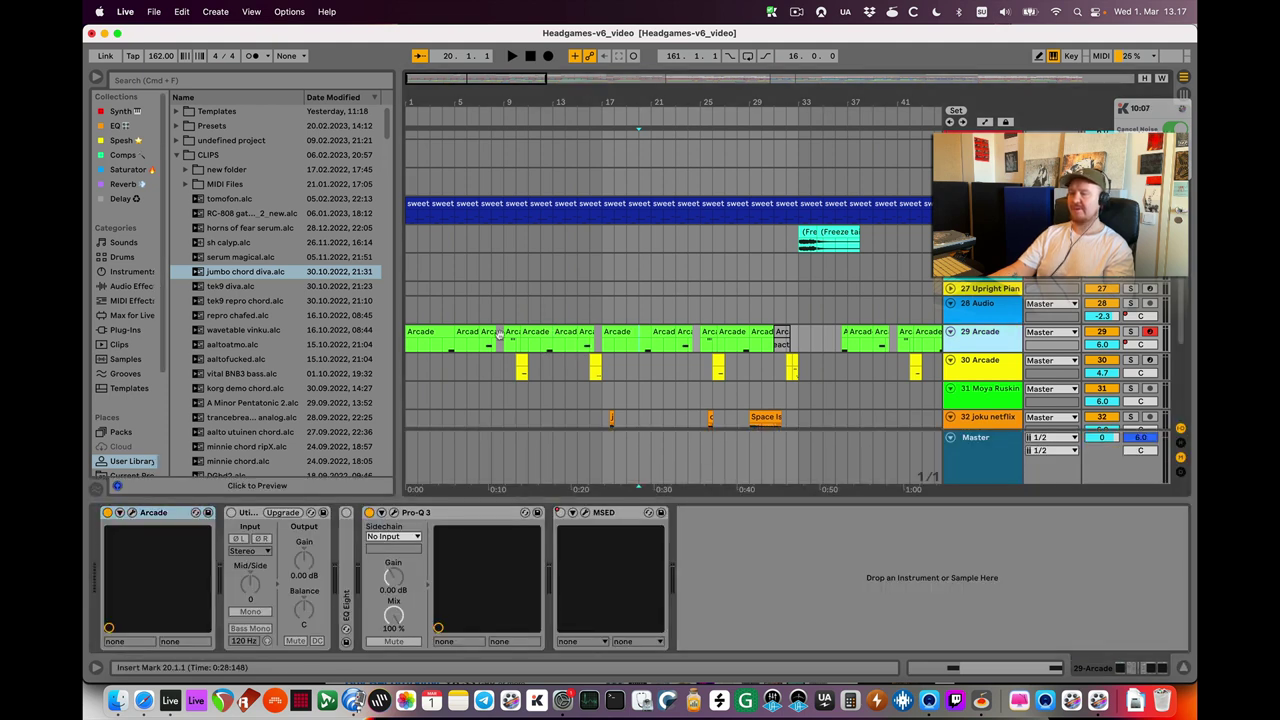
# Play the Arcade track soloed from bar 4, then unsolo it.
pyautogui.click(445, 347)
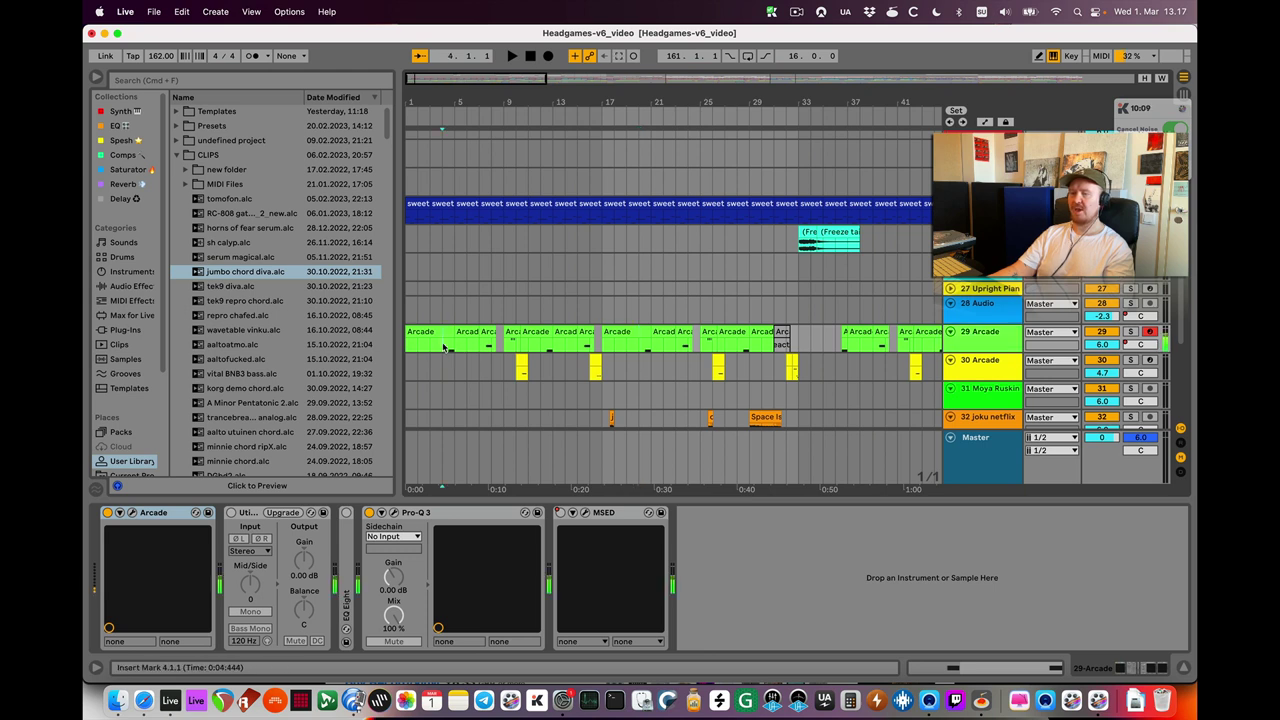
pyautogui.click(1131, 333)
pyautogui.press('space')
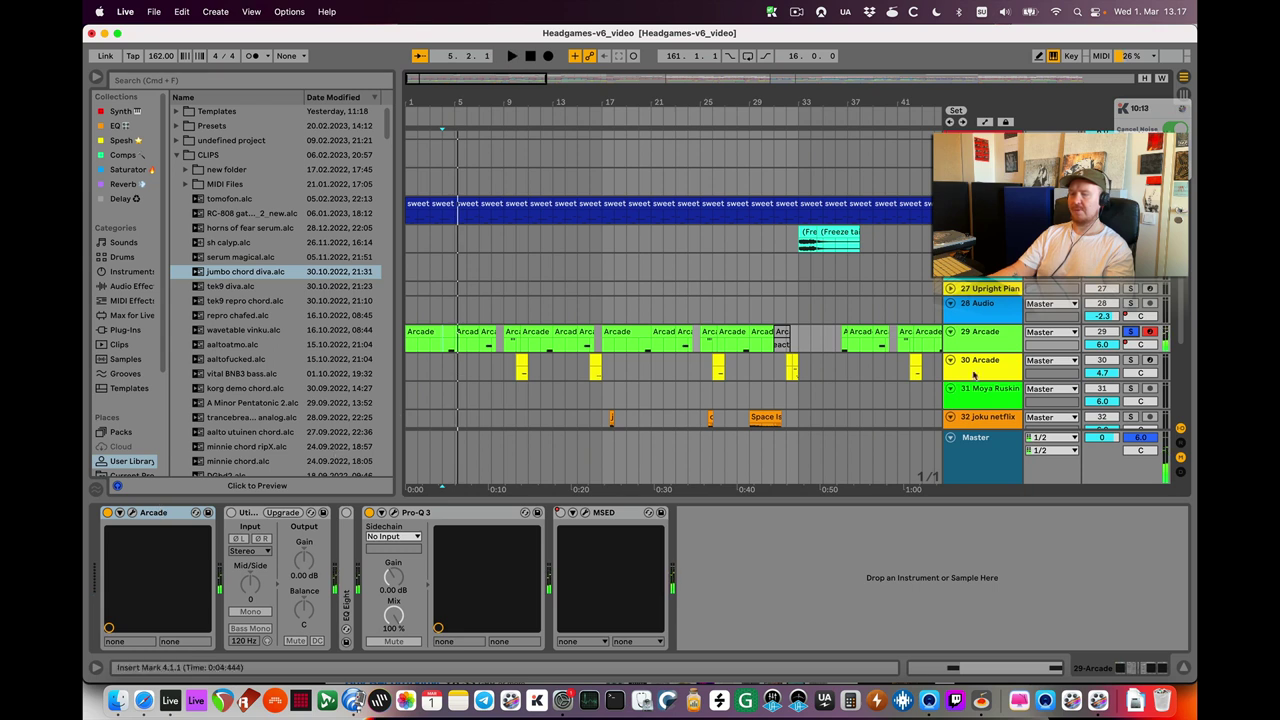
pyautogui.click(1131, 333)
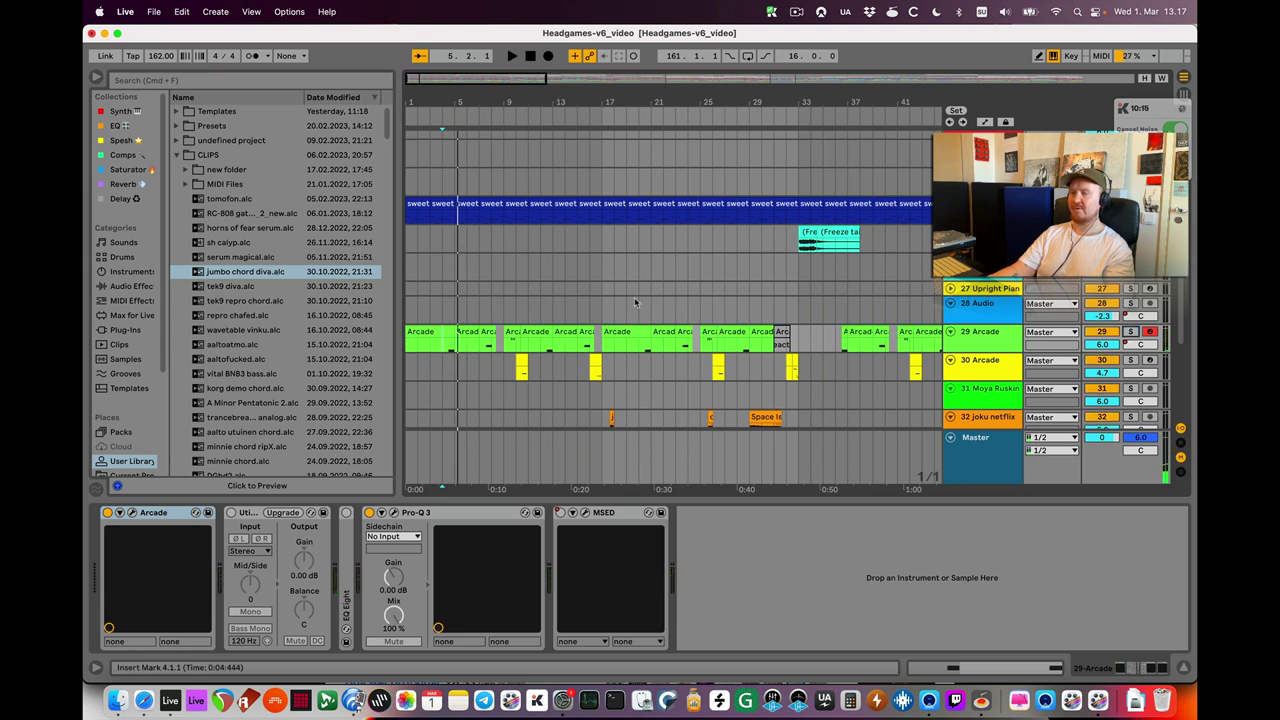